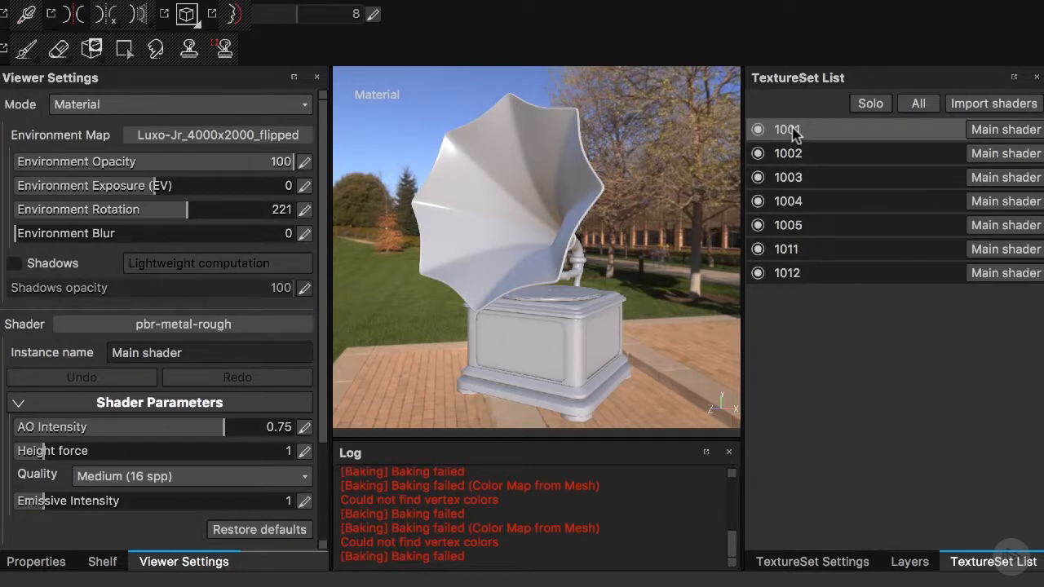
# Toggle texture set 1001 off and back on to identify its parts, and show its layer stack.
pyautogui.click(758, 132)
pyautogui.click(758, 131)
pyautogui.click(907, 562)
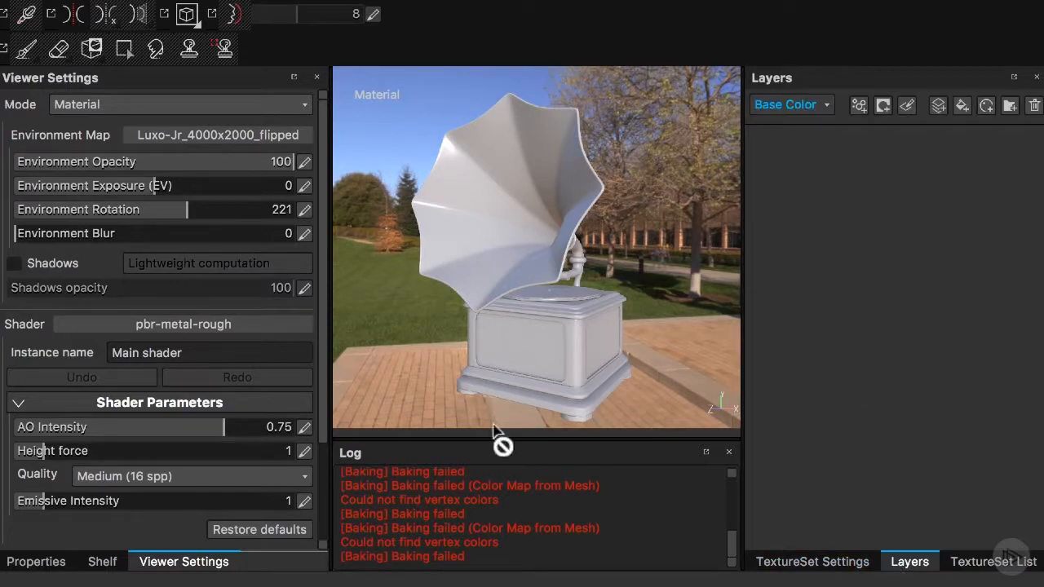
# Search the smart materials for wood and add Wood Chest Stylized to the layer stack of texture set 1001.
pyautogui.click(103, 561)
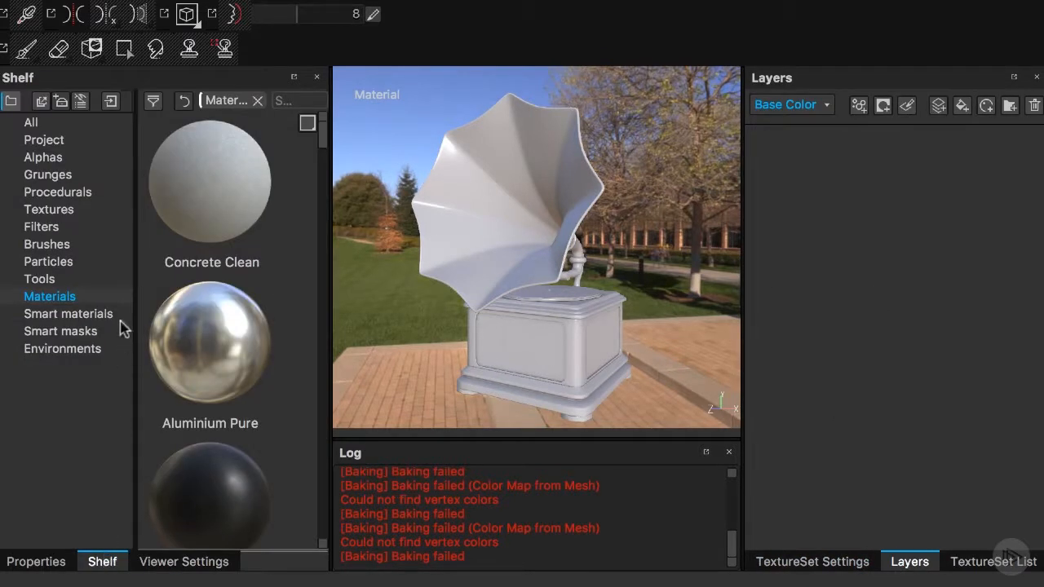
pyautogui.click(89, 316)
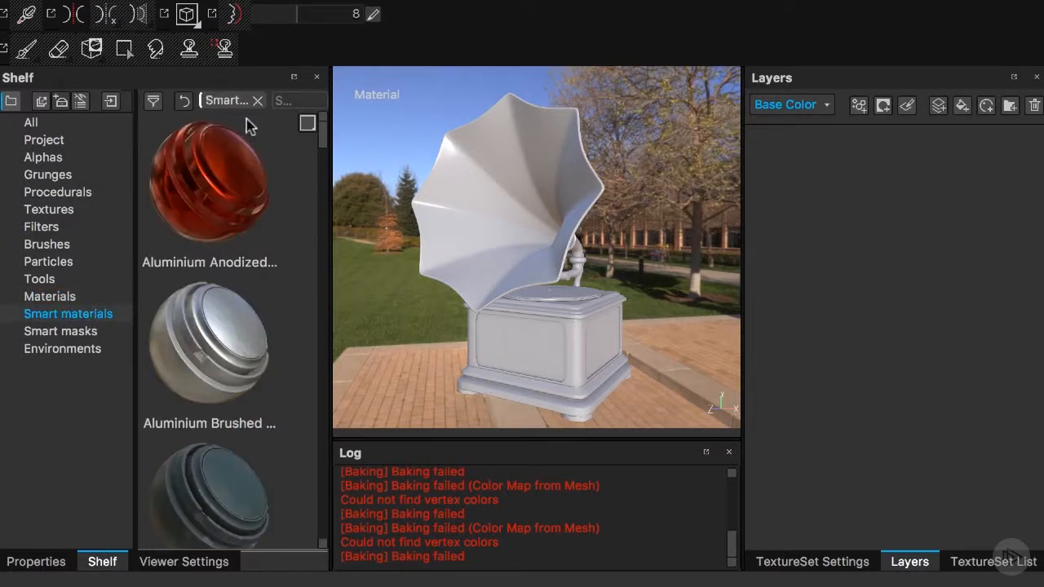
pyautogui.click(291, 99)
pyautogui.write('wood')
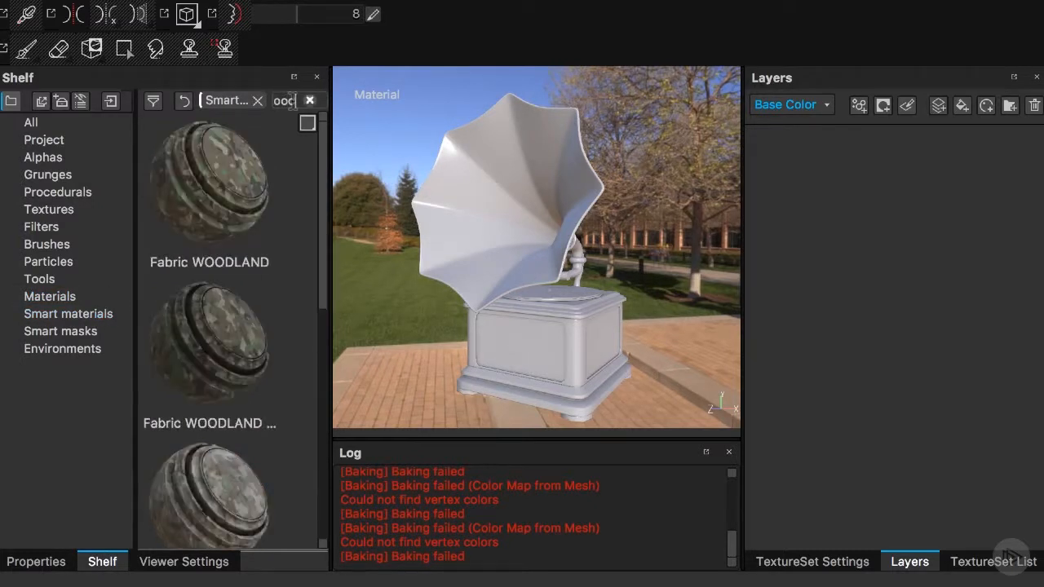
pyautogui.press('BackSpace')
pyautogui.press('BackSpace')
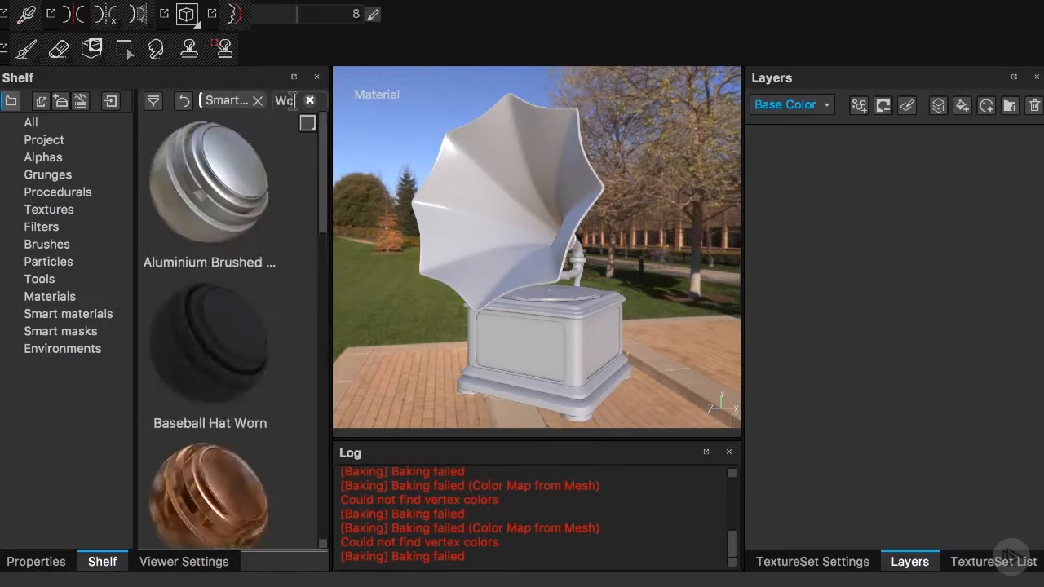
pyautogui.write('od')
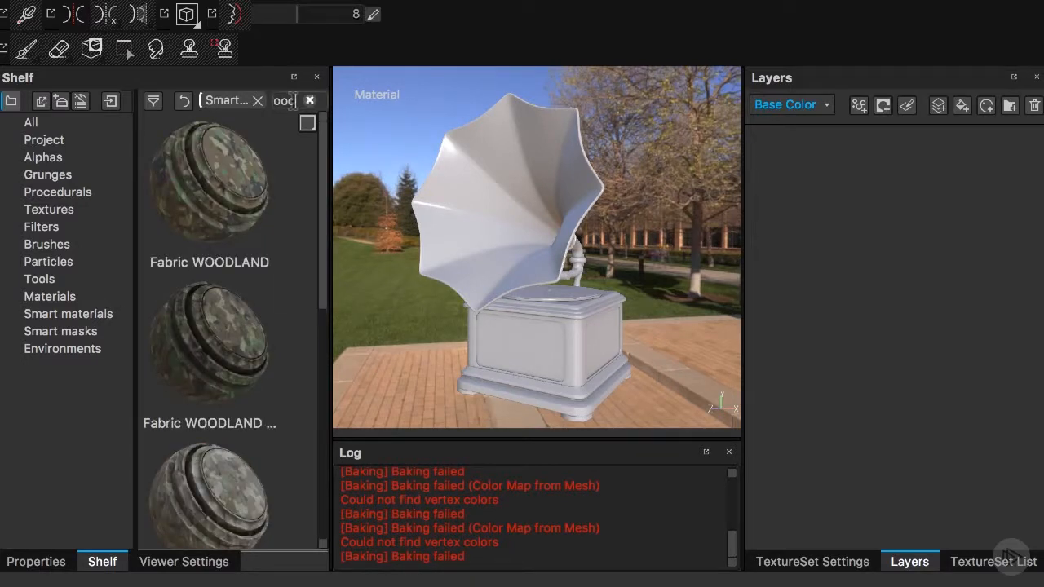
pyautogui.moveTo(322, 181); pyautogui.dragTo(355, 422)
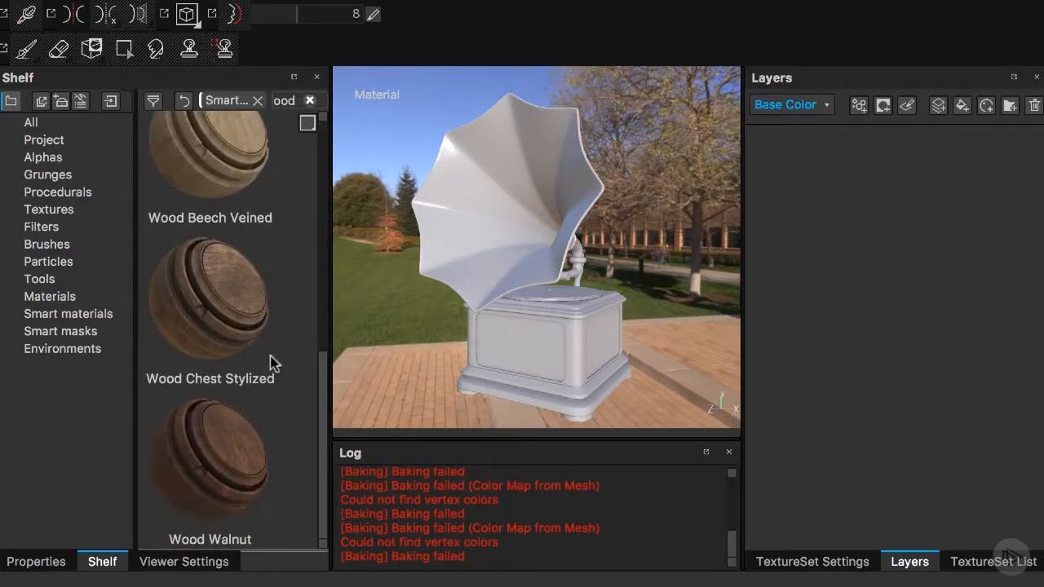
pyautogui.moveTo(221, 305); pyautogui.dragTo(910, 296)
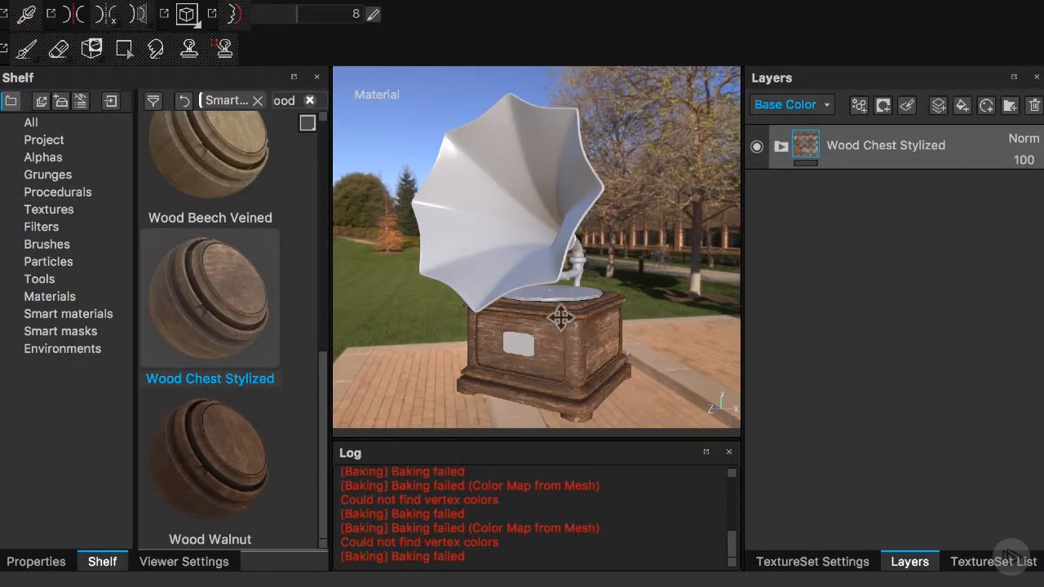
# Expand the Wood Chest Stylized group and hide its Wood Fibers 02, Grunge Pass and Sharpen layers.
pyautogui.keyDown('alt'); pyautogui.moveTo(561, 317); pyautogui.dragTo(539, 270, button='middle'); pyautogui.keyUp('alt')
pyautogui.keyDown('alt'); pyautogui.moveTo(539, 270); pyautogui.dragTo(885, 377, button='right'); pyautogui.keyUp('alt')
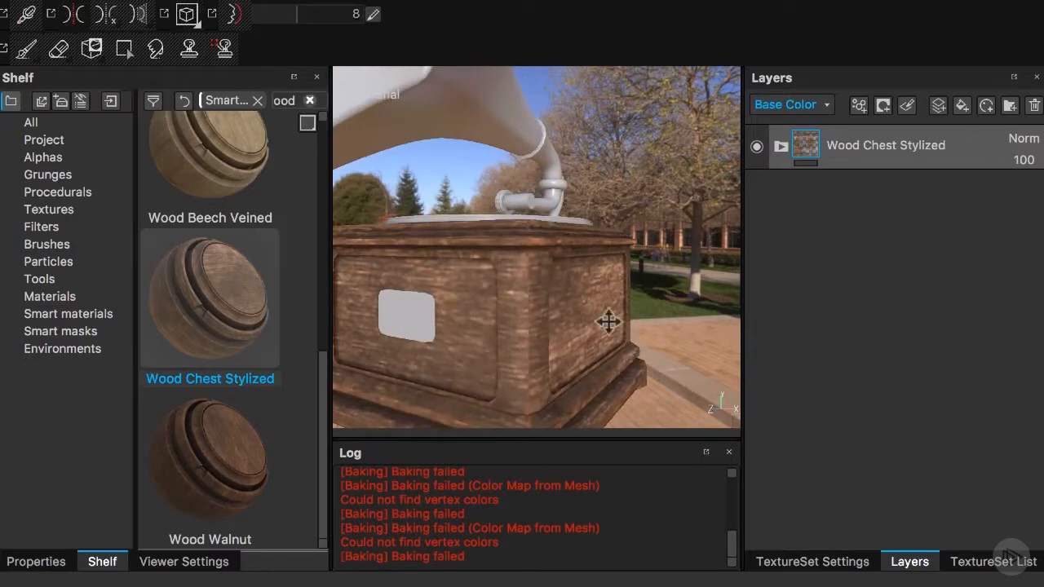
pyautogui.keyDown('alt'); pyautogui.moveTo(610, 321); pyautogui.dragTo(624, 237); pyautogui.keyUp('alt')
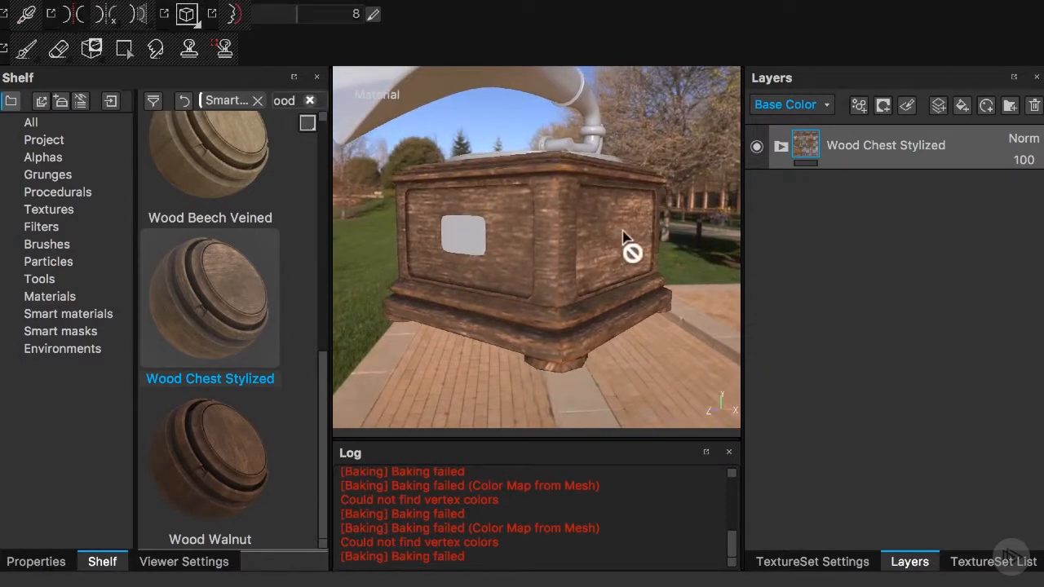
pyautogui.click(780, 145)
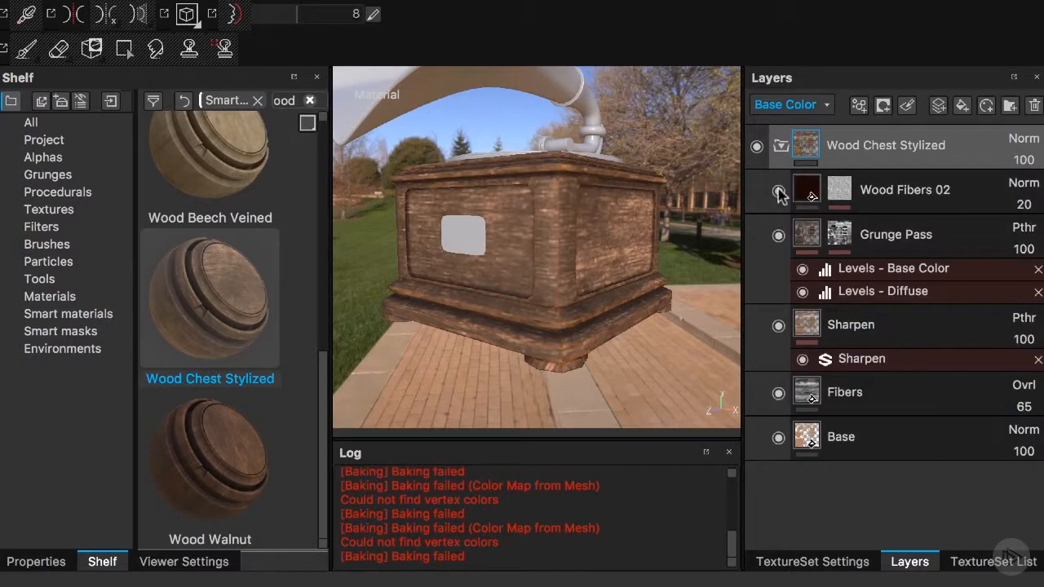
pyautogui.click(779, 191)
pyautogui.click(779, 236)
pyautogui.click(779, 326)
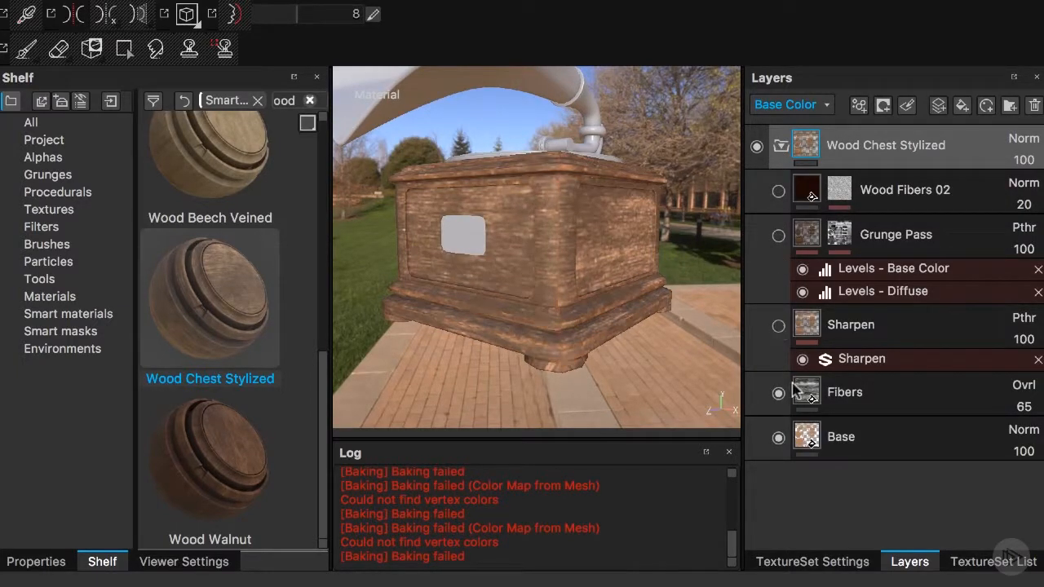
# Darken the Base layer's base color to a brown of R 0.122, G 0.061, B 0.031.
pyautogui.click(805, 437)
pyautogui.click(84, 561)
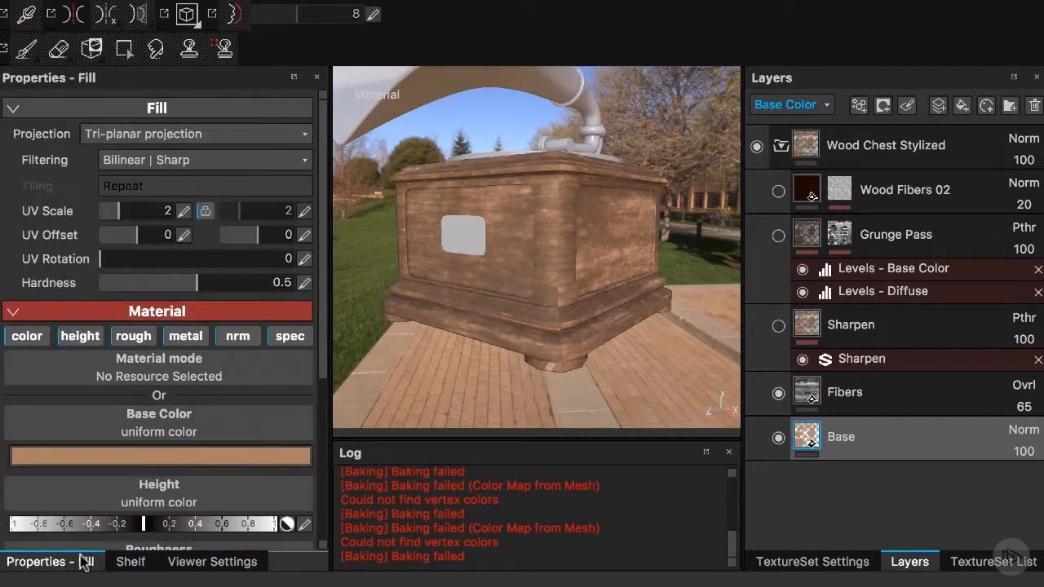
pyautogui.click(196, 457)
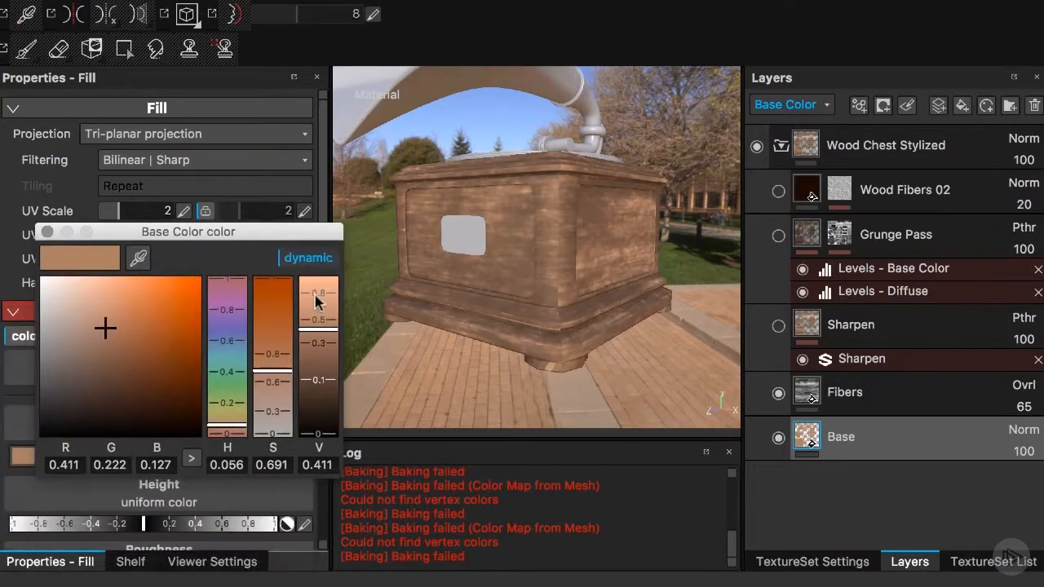
pyautogui.moveTo(317, 301); pyautogui.dragTo(269, 361)
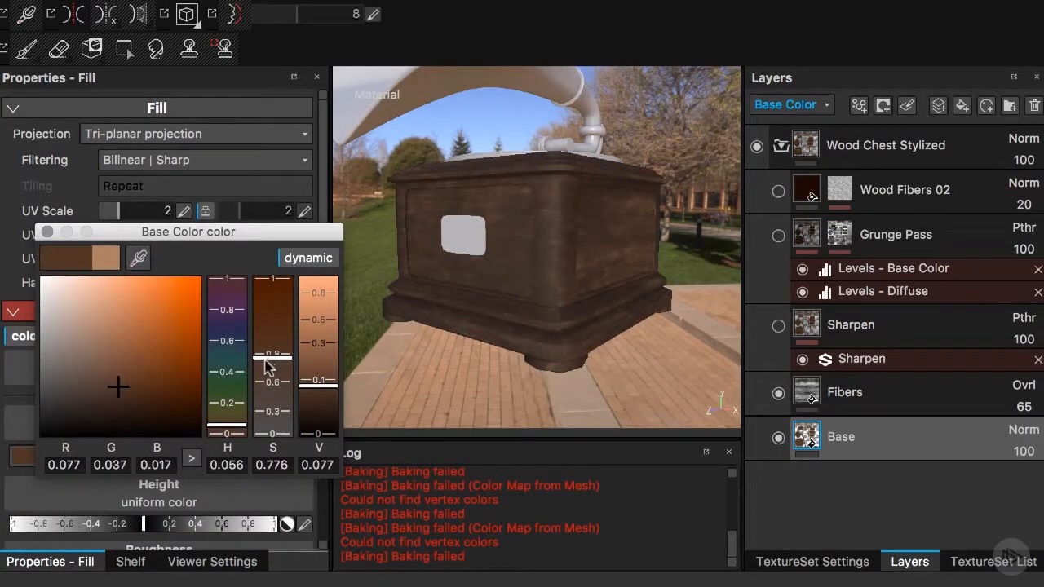
pyautogui.moveTo(318, 386)
pyautogui.mouseDown()
pyautogui.moveTo(267, 368)
pyautogui.moveTo(320, 374)
pyautogui.mouseUp()
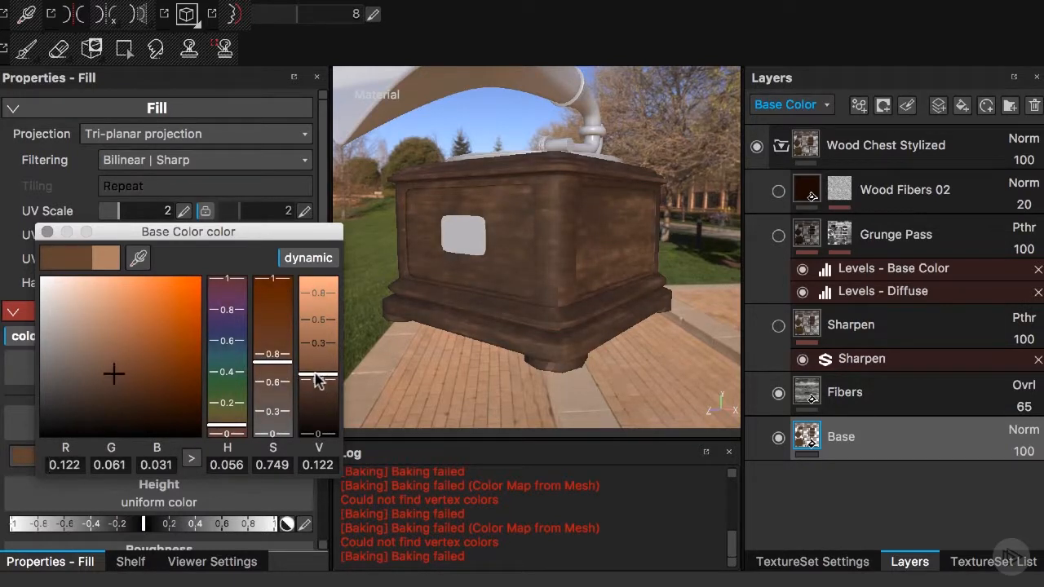
pyautogui.click(47, 231)
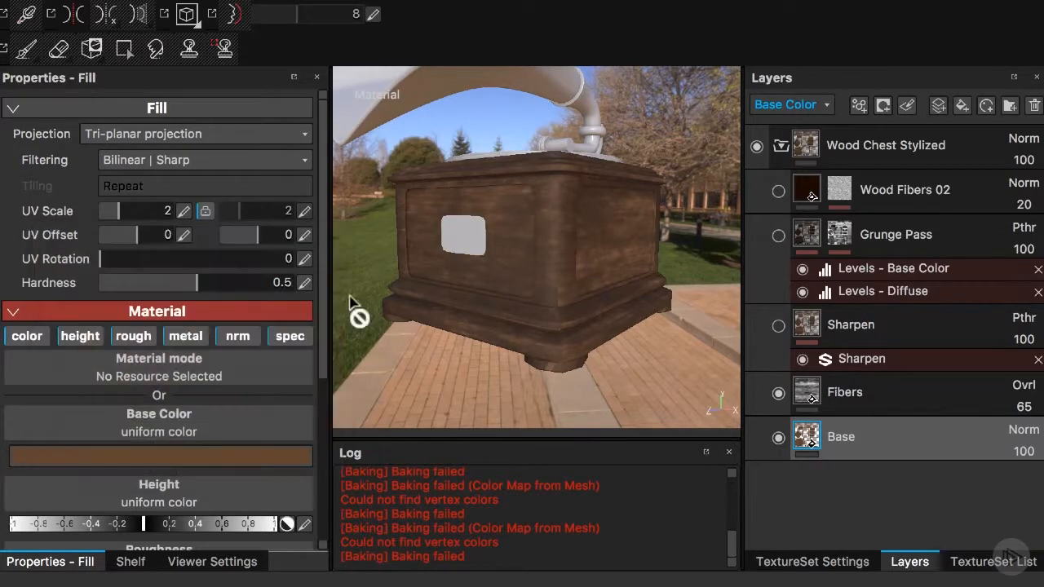
# Set the Fibers layer's projection to Tri-planar projection.
pyautogui.click(808, 395)
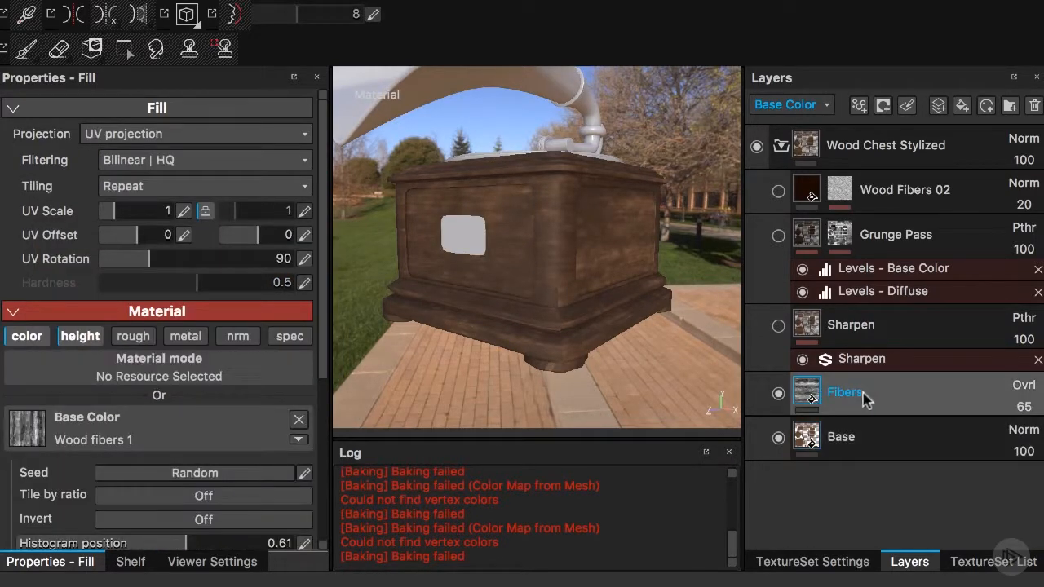
pyautogui.doubleClick(853, 395)
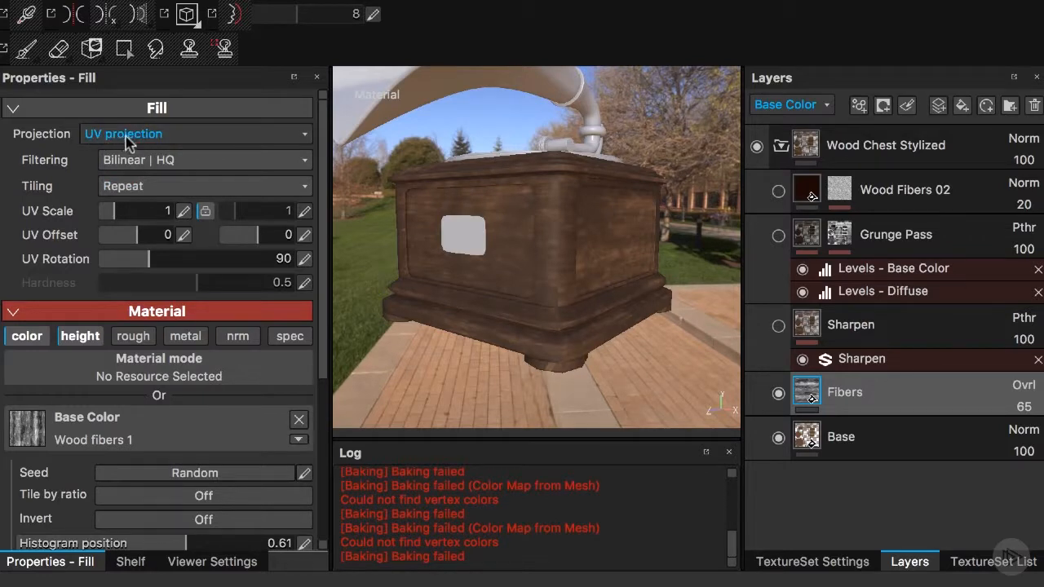
pyautogui.click(124, 135)
pyautogui.click(133, 166)
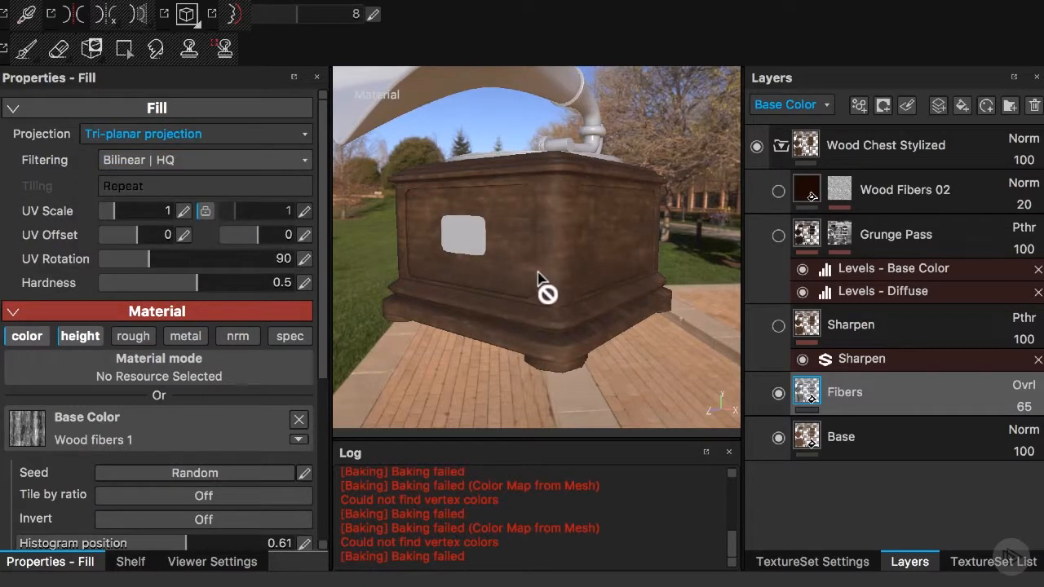
# Preview the Sharpen layer's effect on the wooden box and delete that layer from the group.
pyautogui.click(778, 327)
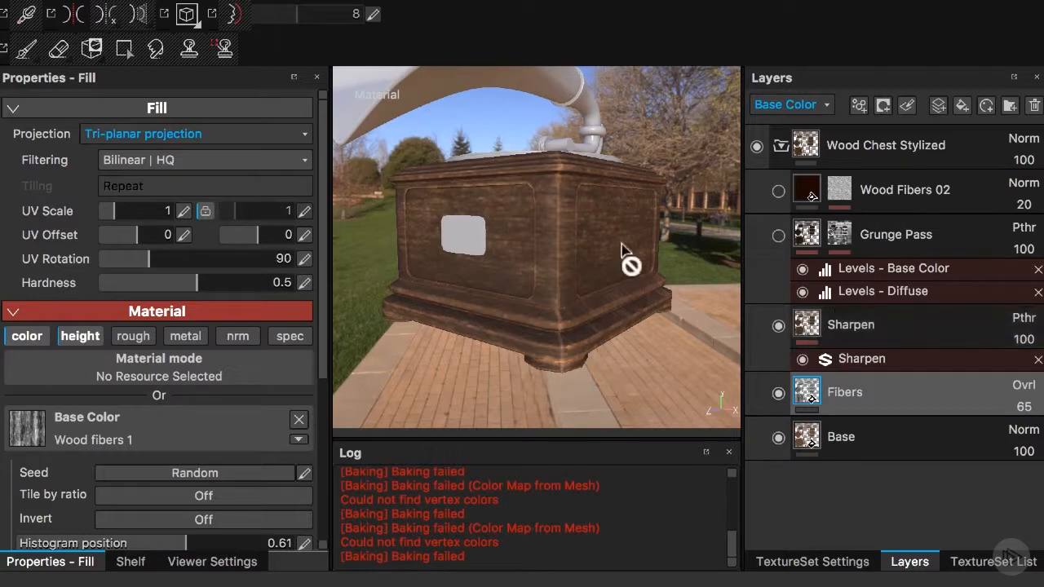
pyautogui.click(815, 320)
pyautogui.moveTo(819, 314)
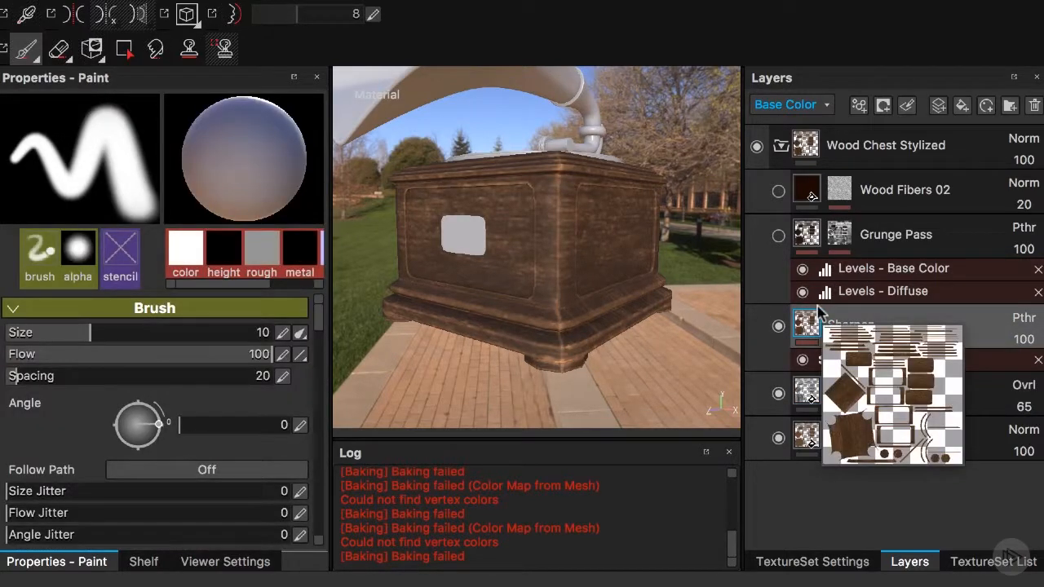
pyautogui.press('Delete')
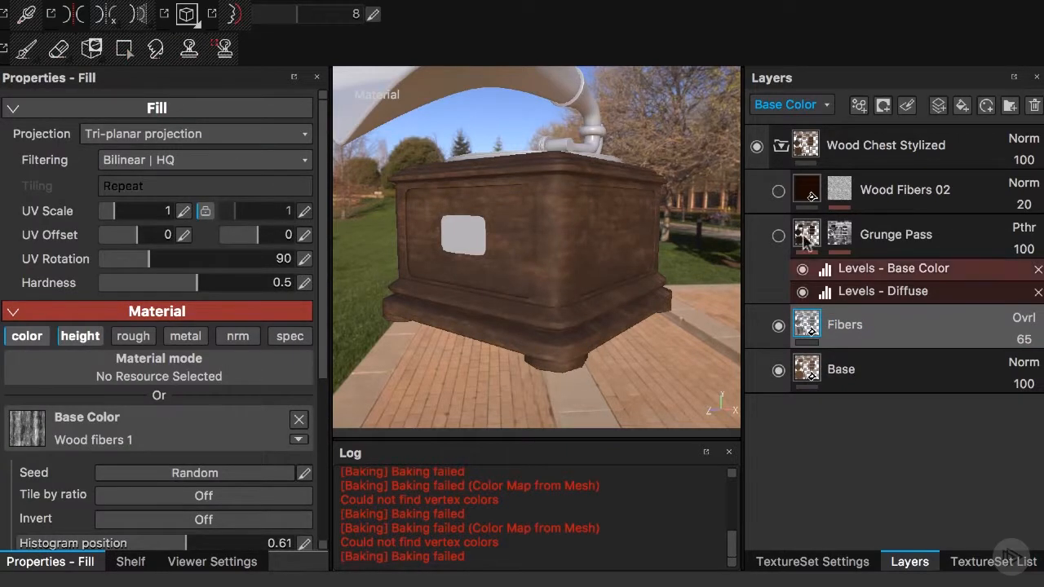
# Show the Grunge Pass and Wood Fibers 02 layers again and collapse the Wood Chest Stylized group.
pyautogui.click(778, 236)
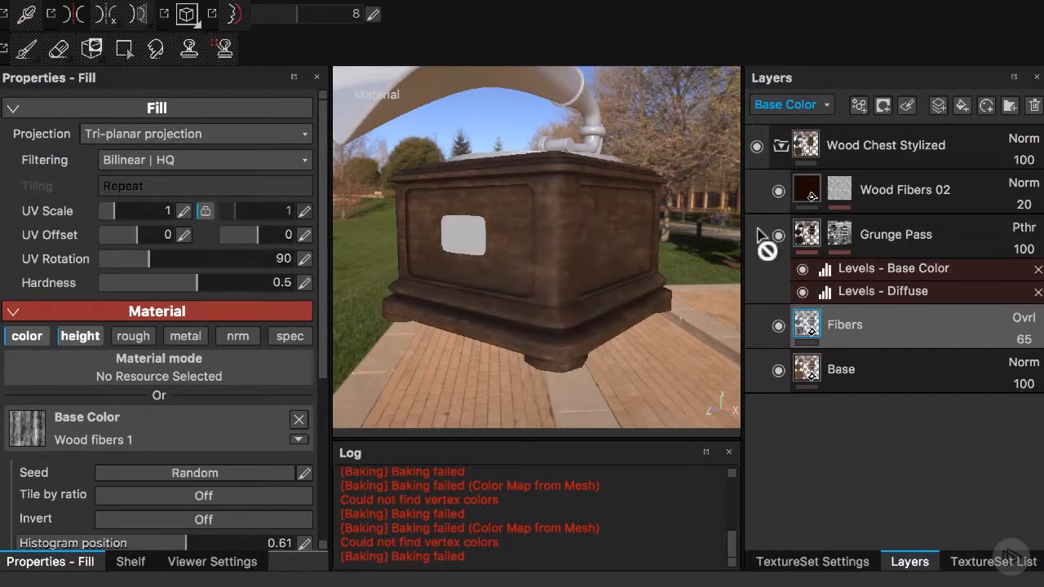
pyautogui.click(779, 193)
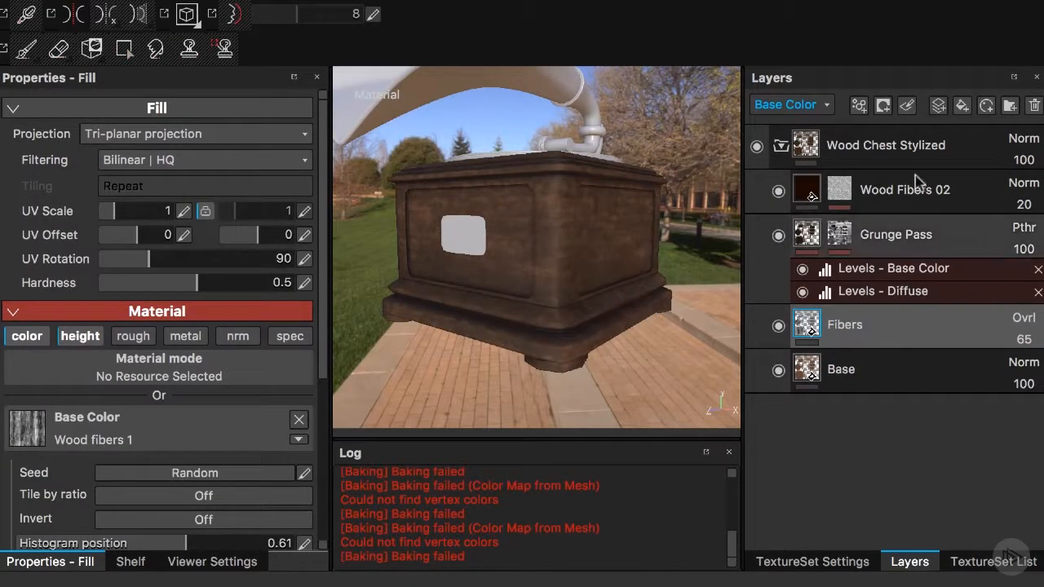
pyautogui.click(781, 146)
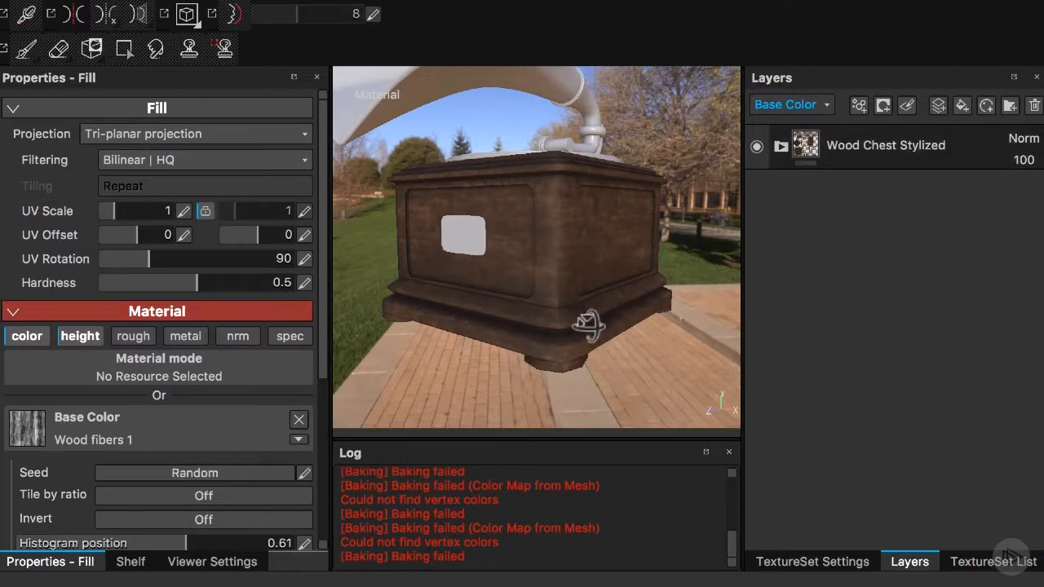
pyautogui.keyDown('alt'); pyautogui.moveTo(590, 322); pyautogui.dragTo(628, 322); pyautogui.keyUp('alt')
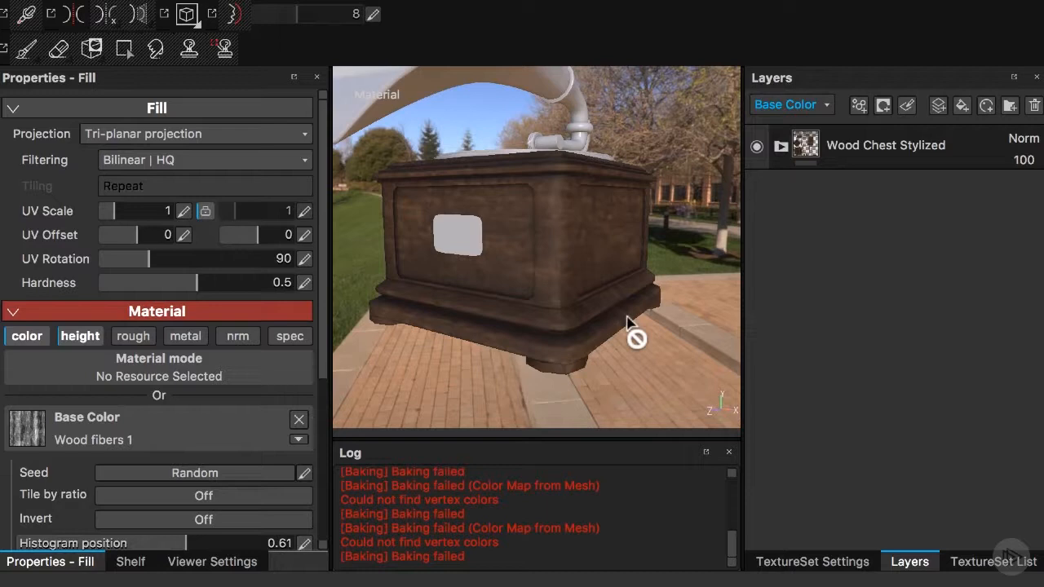
# Duplicate the Wood Chest Stylized group in the layer stack.
pyautogui.click(805, 145)
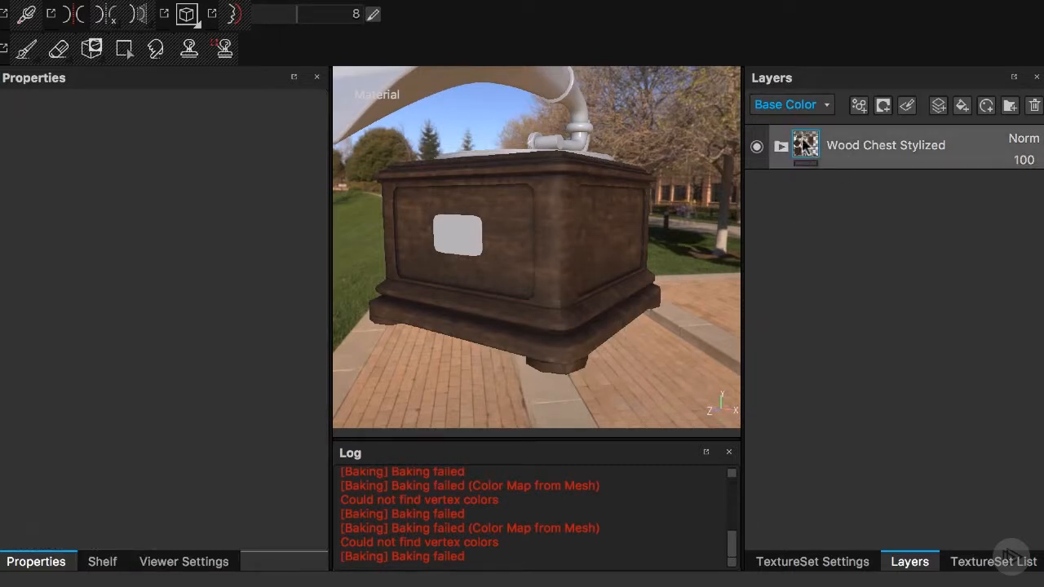
pyautogui.moveTo(803, 143)
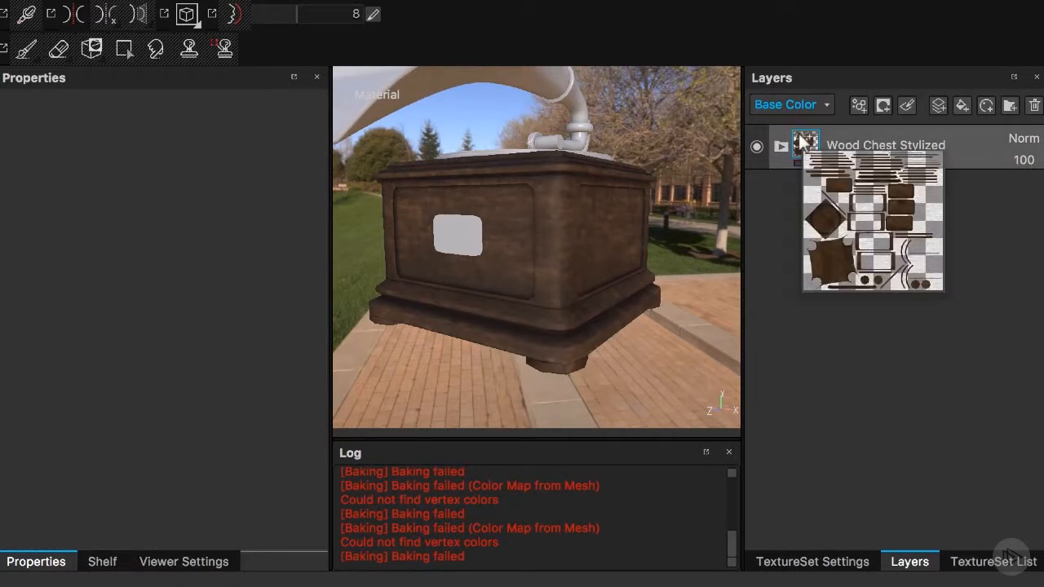
pyautogui.press('super+d')
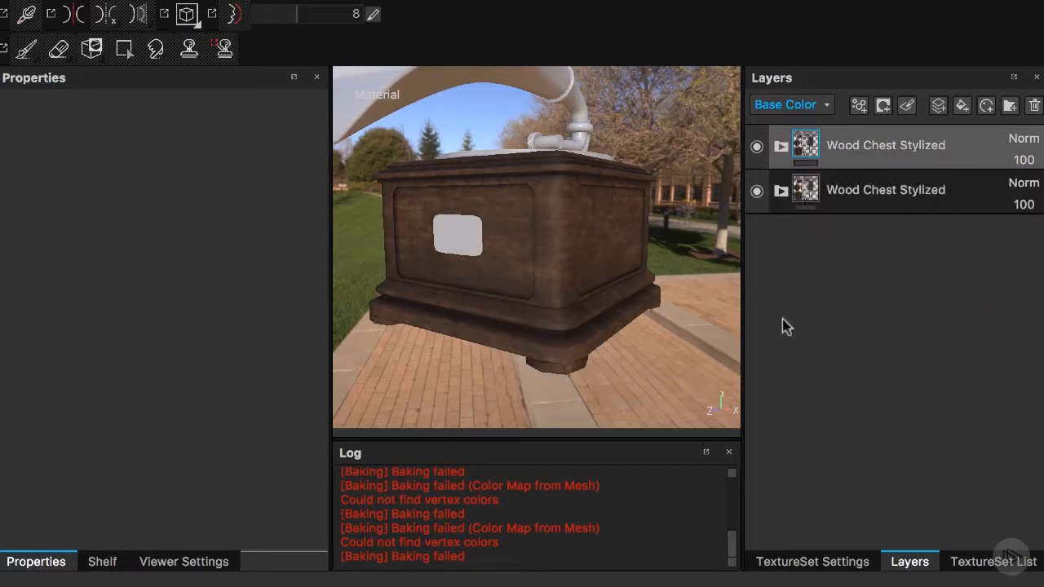
# Set the UV rotation of the Fibers layer in the upper Wood Chest Stylized group to 0.
pyautogui.click(781, 145)
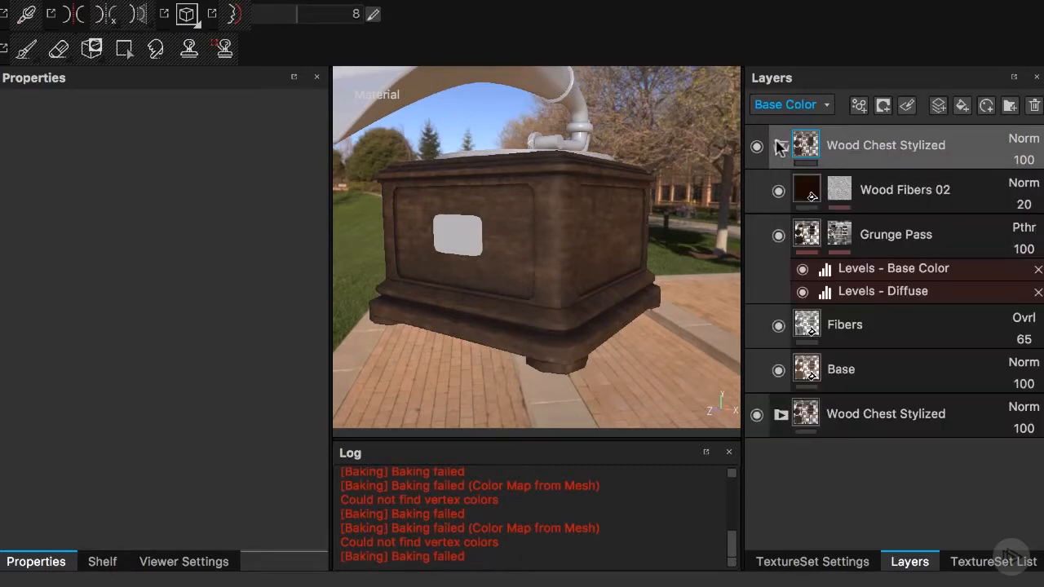
pyautogui.click(808, 324)
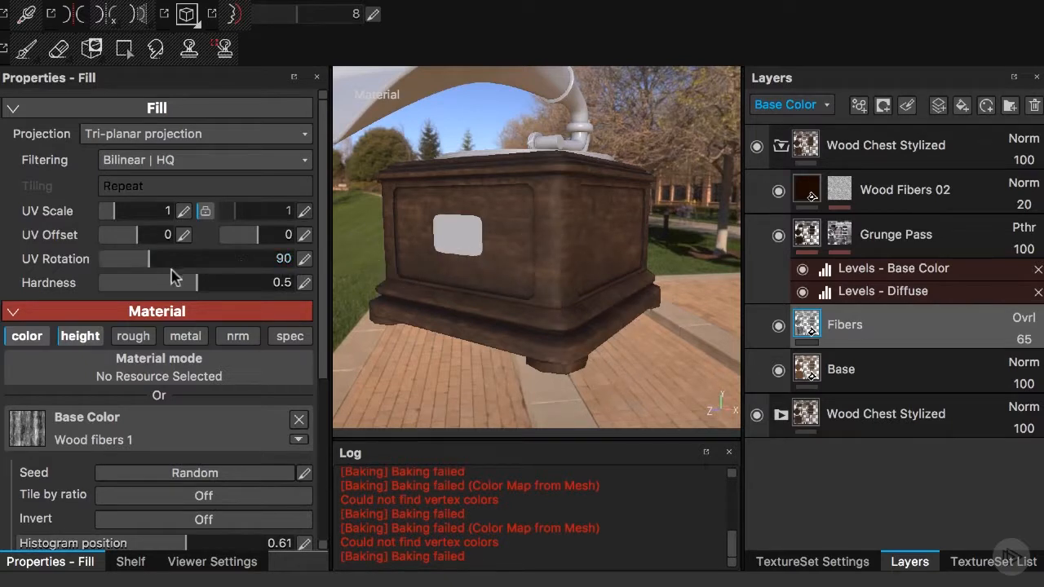
pyautogui.click(304, 259)
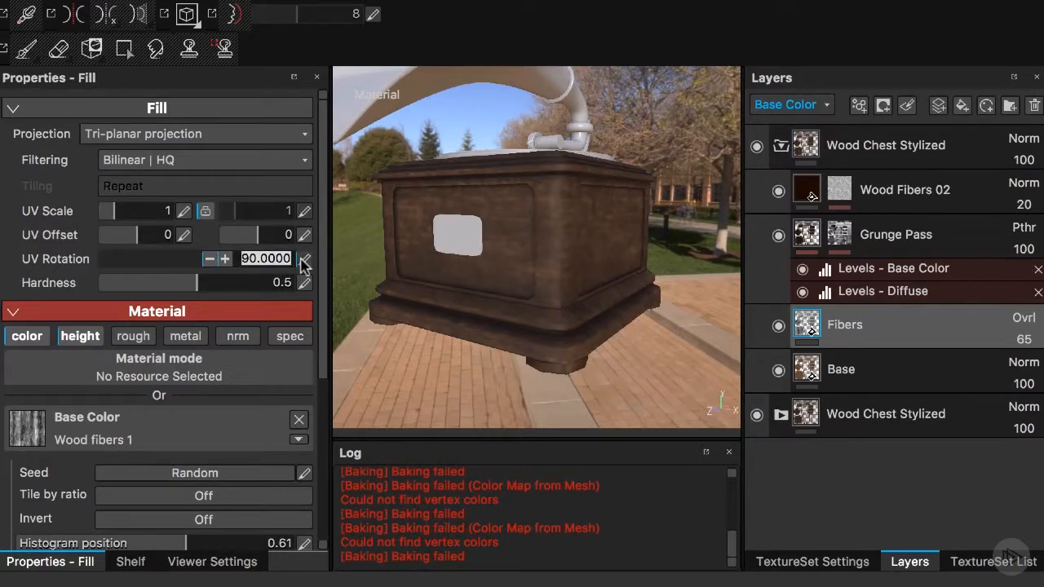
pyautogui.write('0')
pyautogui.press('Return')
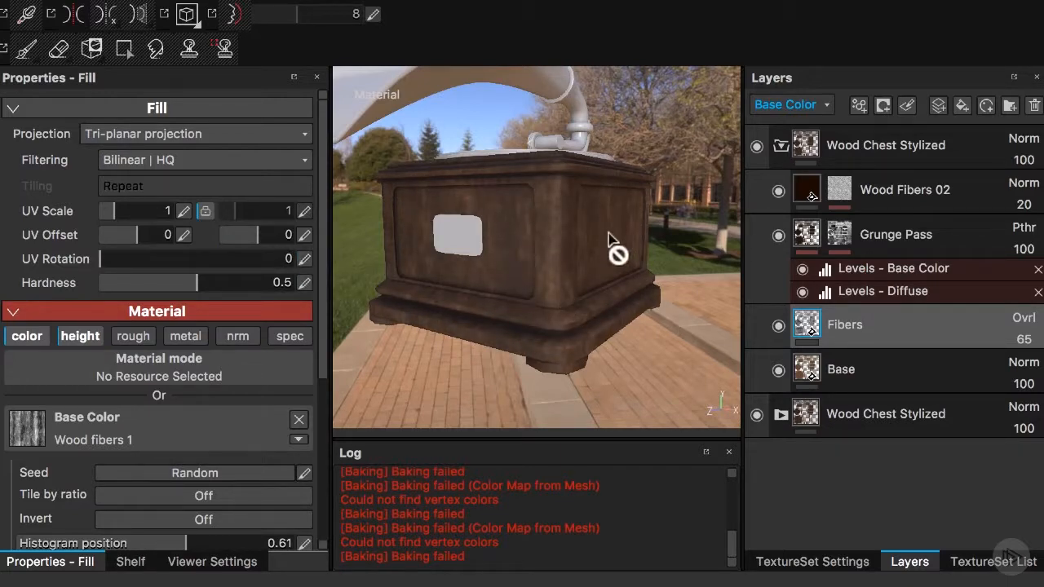
pyautogui.keyDown('alt'); pyautogui.moveTo(531, 362); pyautogui.dragTo(408, 338); pyautogui.keyUp('alt')
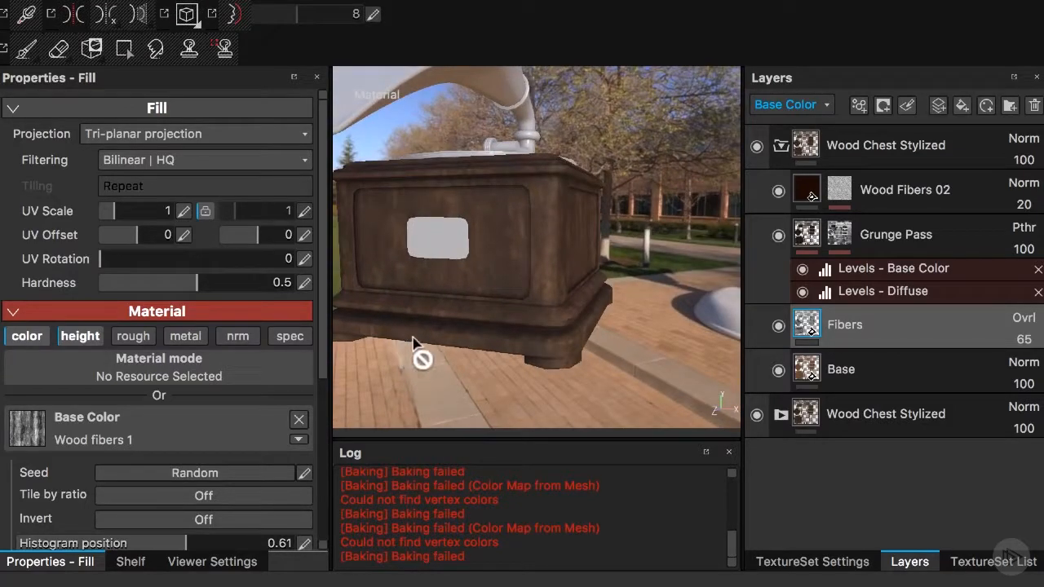
# Set the texture set's size to 1024 and return to the layer stack.
pyautogui.keyDown('alt'); pyautogui.moveTo(475, 273); pyautogui.dragTo(569, 330, button='right'); pyautogui.keyUp('alt')
pyautogui.keyDown('alt'); pyautogui.moveTo(569, 328); pyautogui.dragTo(490, 351, button='middle'); pyautogui.keyUp('alt')
pyautogui.keyDown('alt'); pyautogui.moveTo(522, 347); pyautogui.dragTo(461, 290, button='right'); pyautogui.keyUp('alt')
pyautogui.keyDown('alt'); pyautogui.moveTo(571, 330); pyautogui.dragTo(549, 342, button='middle'); pyautogui.keyUp('alt')
pyautogui.keyDown('alt'); pyautogui.moveTo(548, 349); pyautogui.dragTo(644, 328); pyautogui.keyUp('alt')
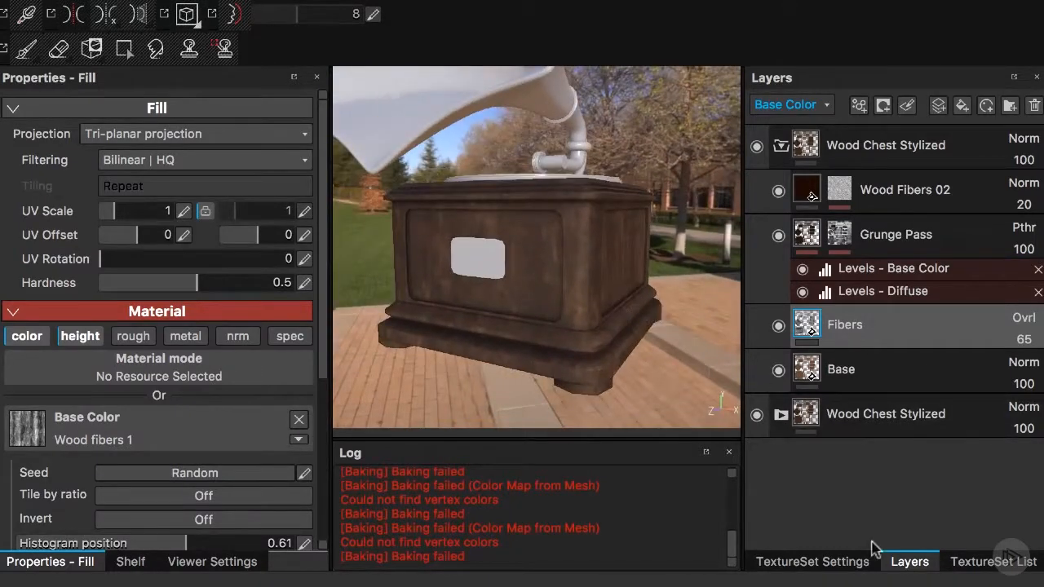
pyautogui.click(819, 565)
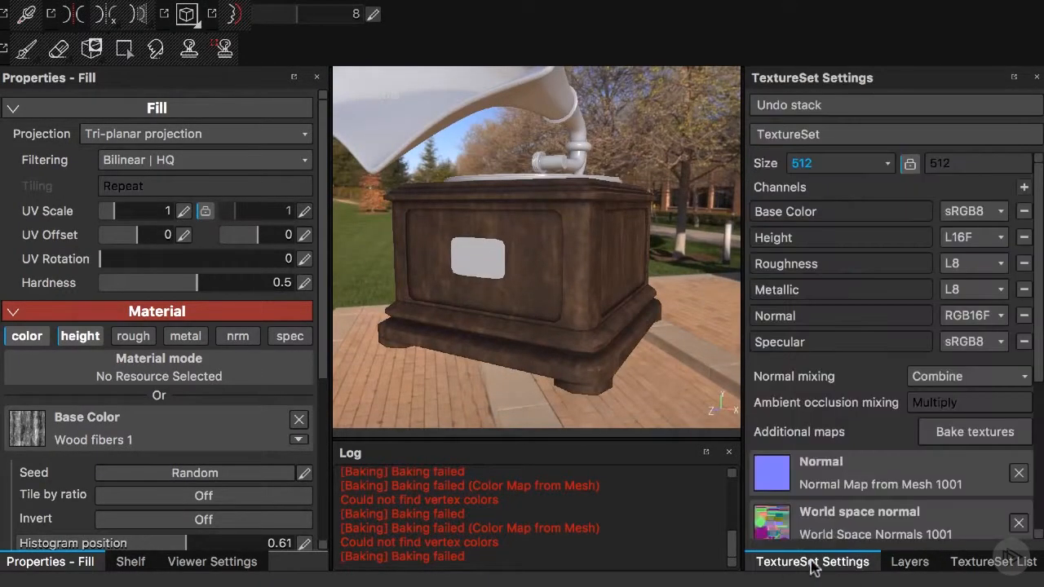
pyautogui.click(840, 166)
pyautogui.click(824, 225)
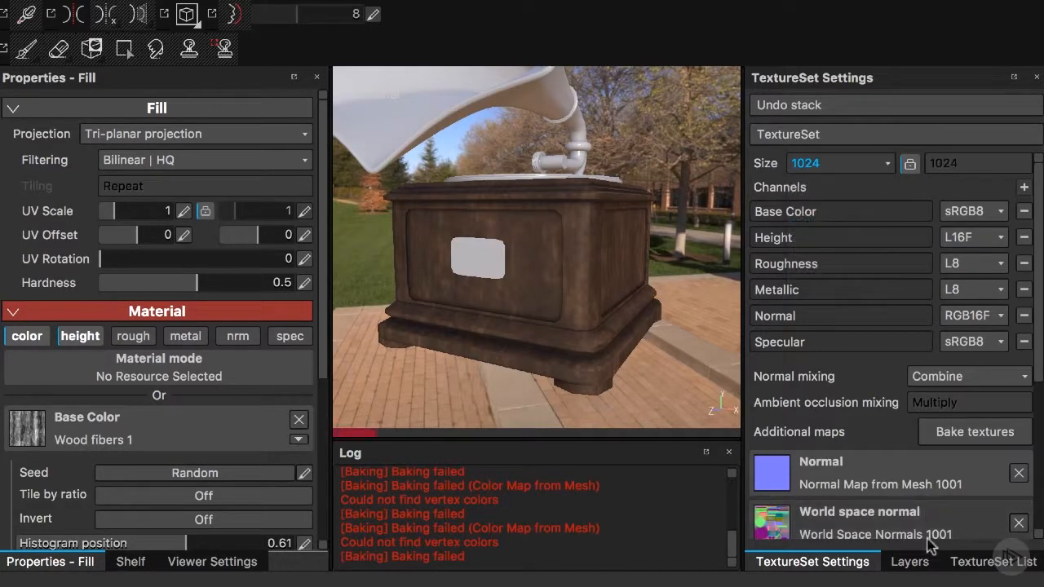
pyautogui.click(913, 561)
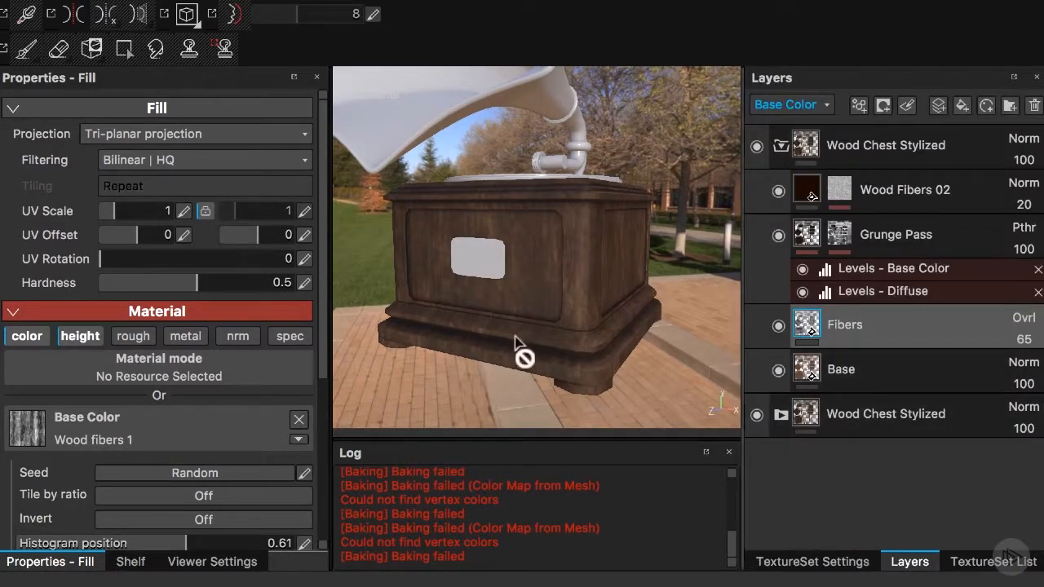
# Set the UV scale of the Fibers layer in the upper Wood Chest Stylized group to 2.
pyautogui.click(184, 210)
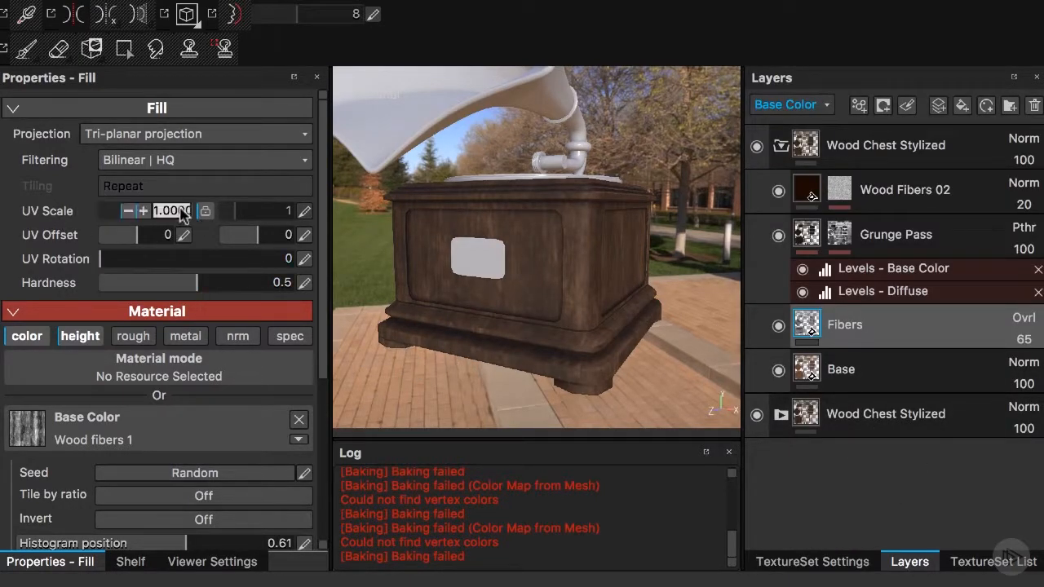
pyautogui.write('2')
pyautogui.press('Return')
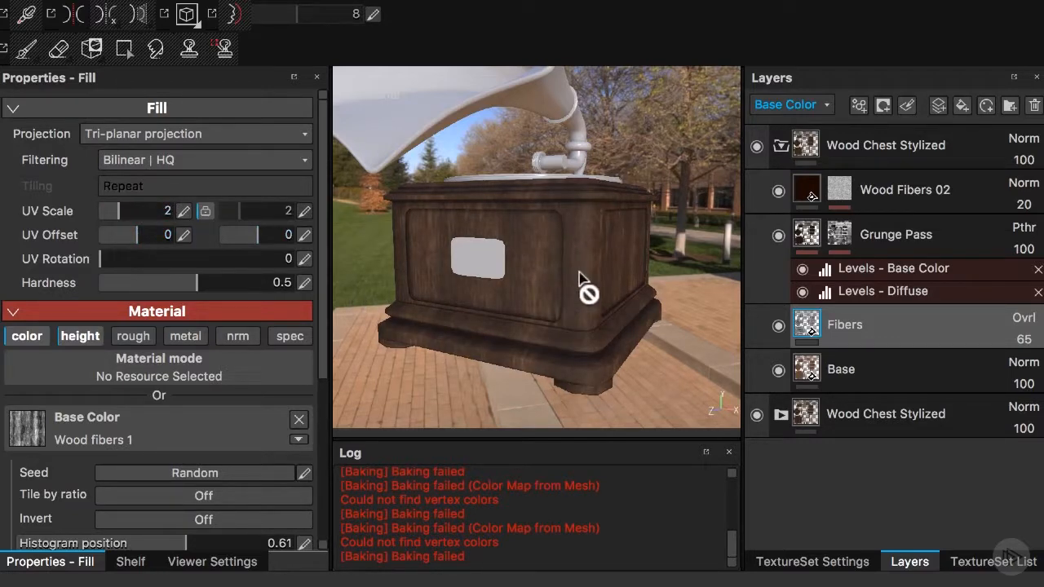
pyautogui.moveTo(620, 330)
pyautogui.keyDown('alt'); pyautogui.mouseDown()
pyautogui.moveTo(496, 296)
pyautogui.moveTo(594, 331)
pyautogui.moveTo(531, 408)
pyautogui.moveTo(640, 326)
pyautogui.mouseUp(); pyautogui.keyUp('alt')
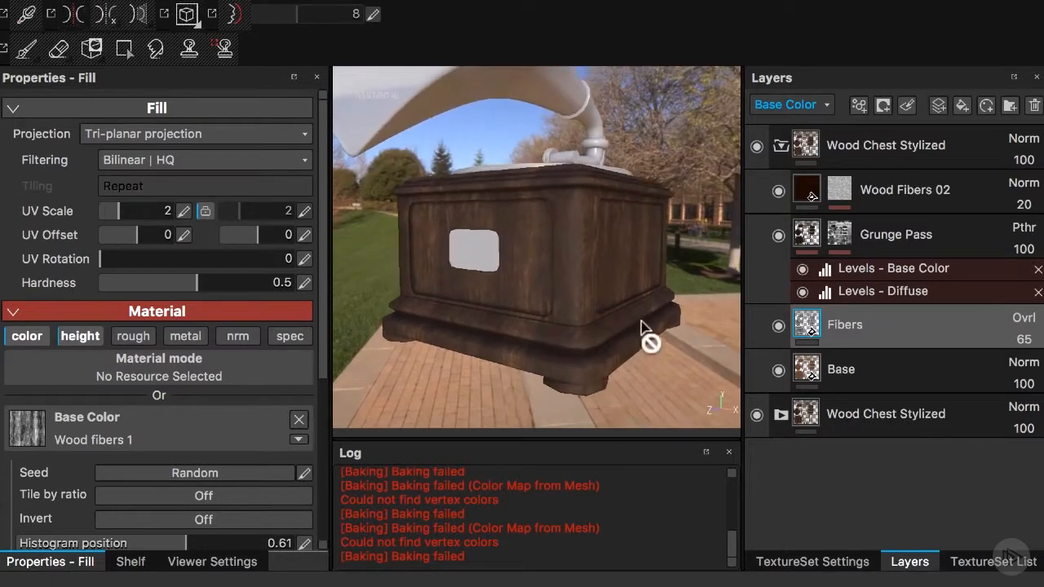
# Collapse the upper Wood Chest Stylized group and add a black mask to it.
pyautogui.click(781, 145)
pyautogui.click(806, 145)
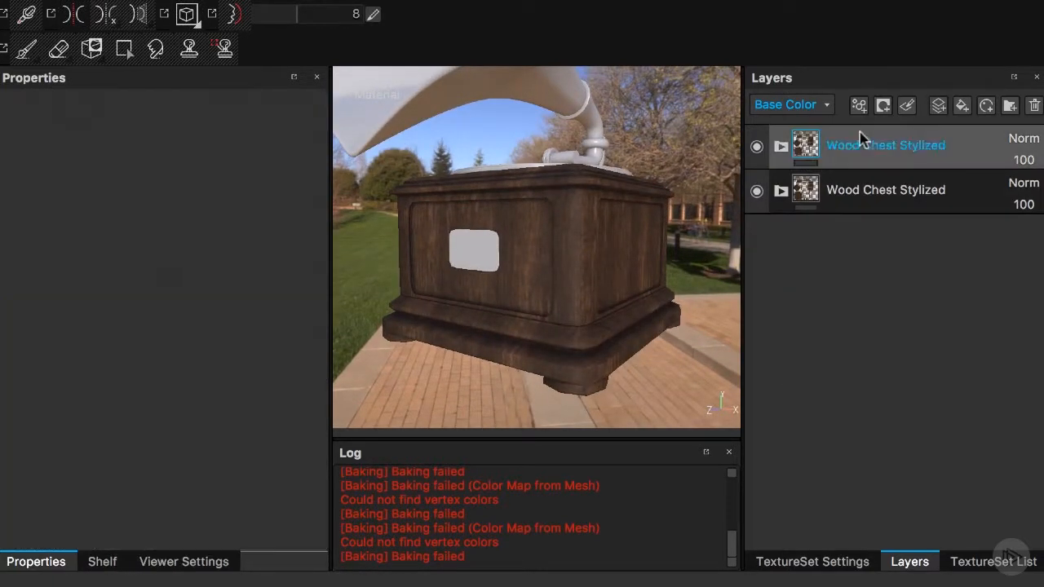
pyautogui.click(883, 106)
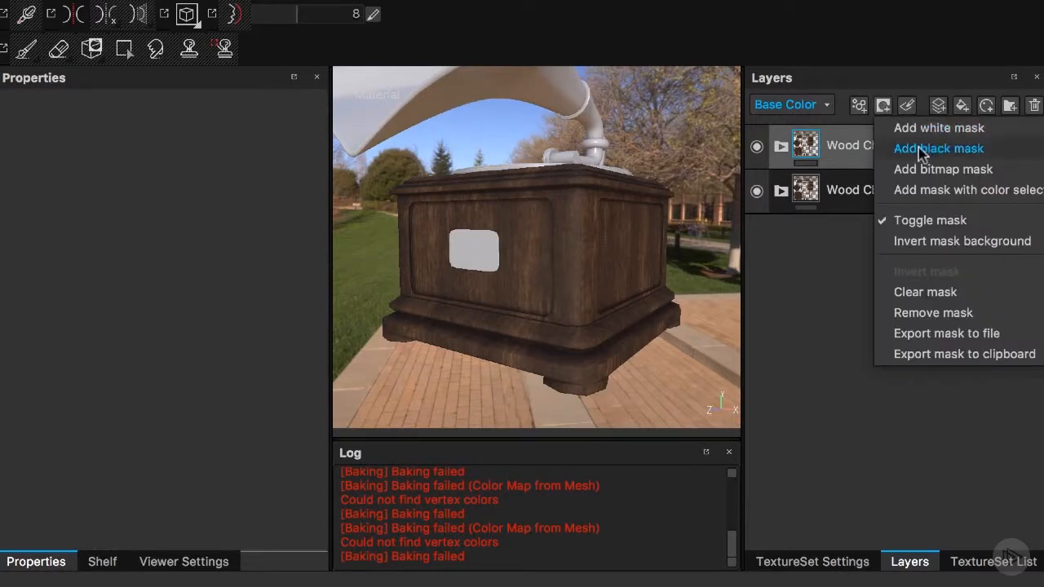
pyautogui.click(838, 148)
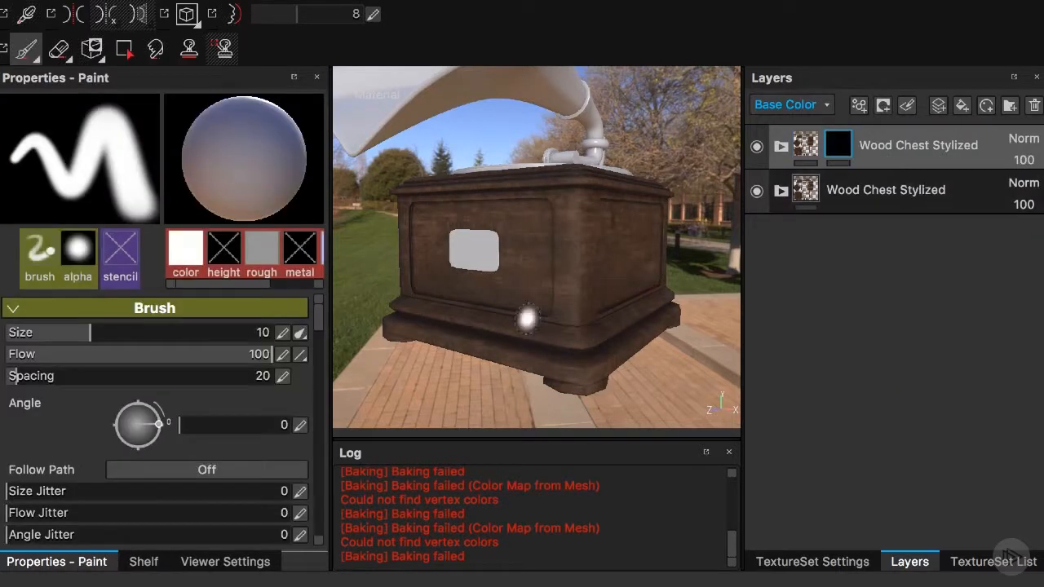
# Add a color selection to the upper group's mask and pick the red ID color of the box's side panels.
pyautogui.click(859, 106)
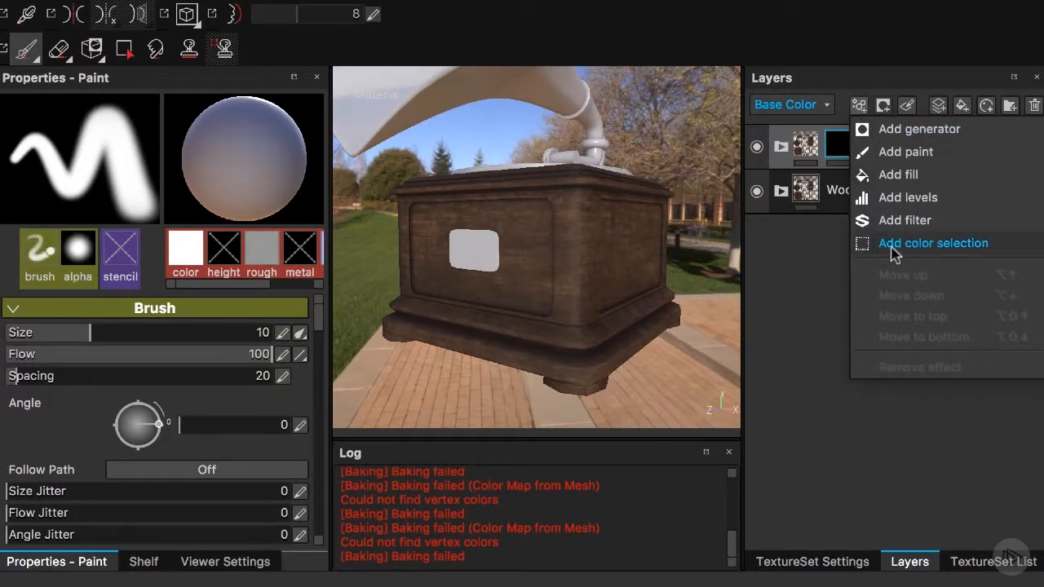
pyautogui.click(922, 245)
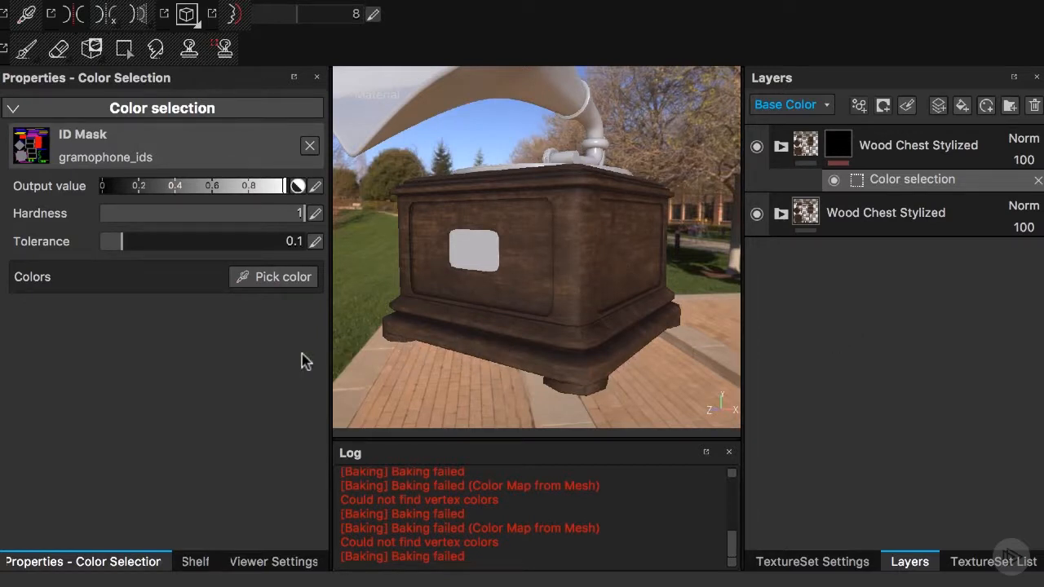
pyautogui.click(271, 287)
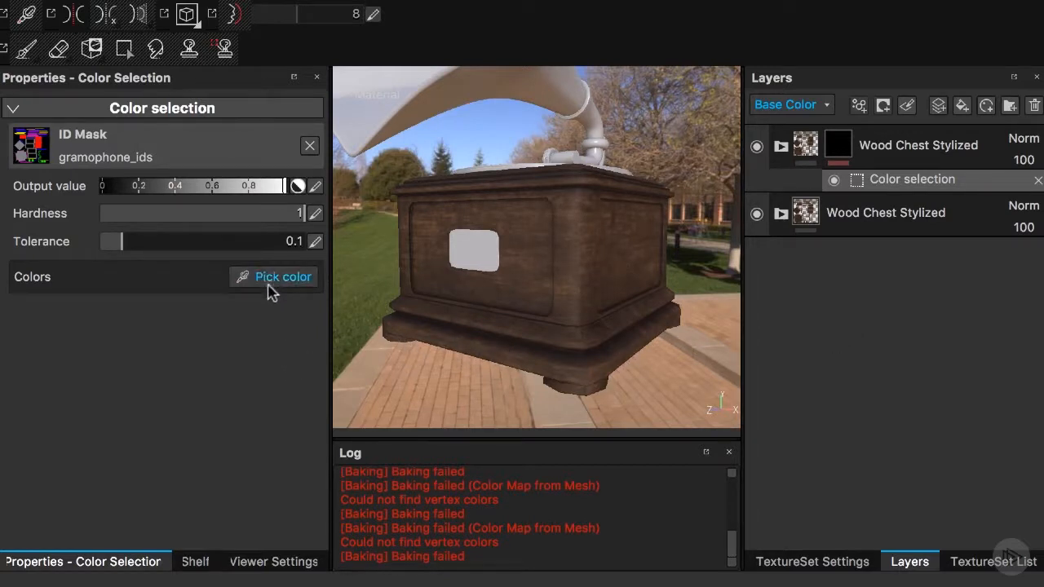
pyautogui.click(269, 282)
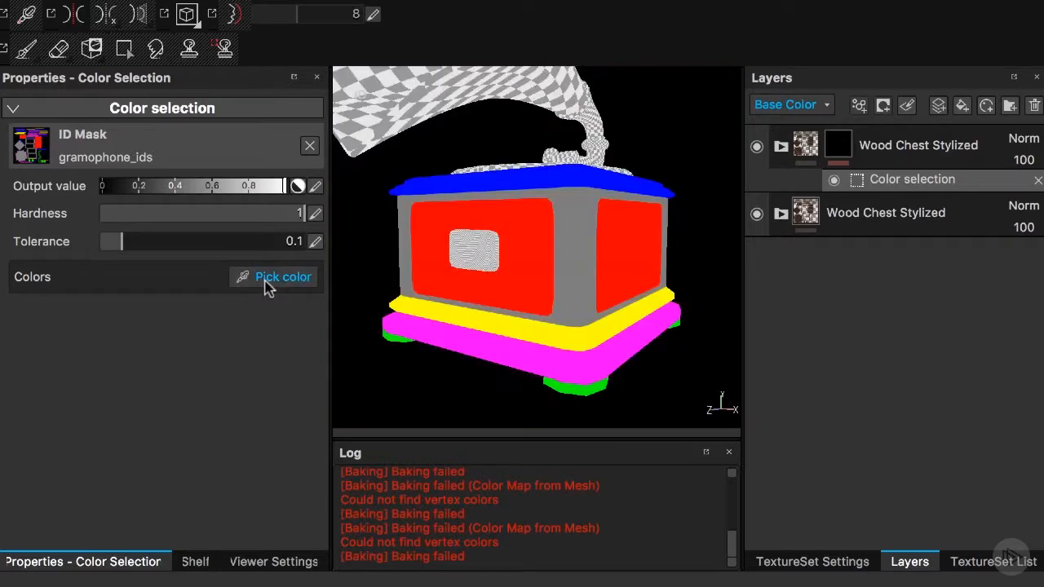
pyautogui.click(524, 273)
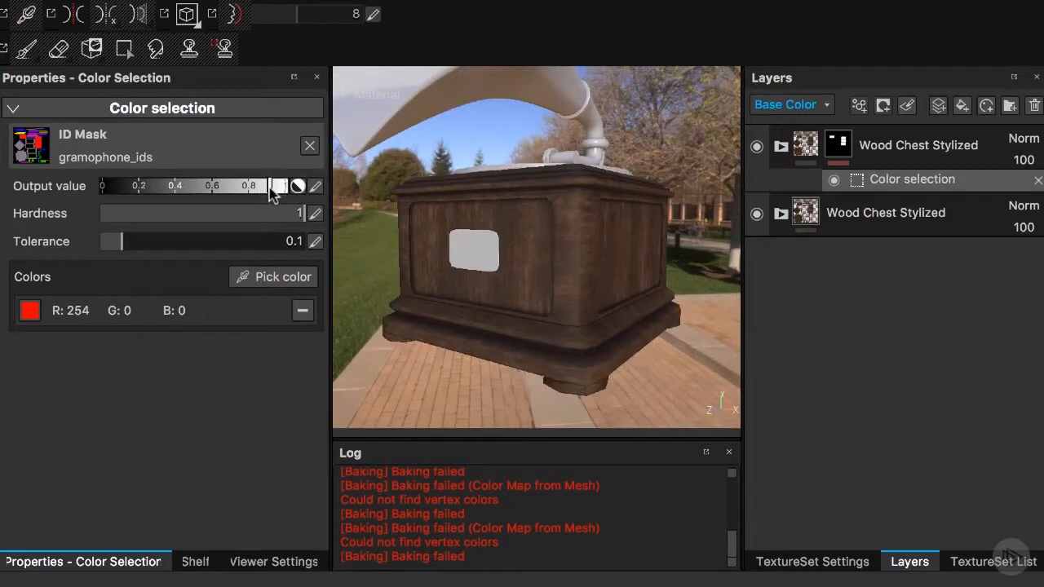
# Compare the panels with and without the upper group by sweeping the color selection's output value and toggling the group's visibility.
pyautogui.moveTo(271, 190); pyautogui.dragTo(3, 214)
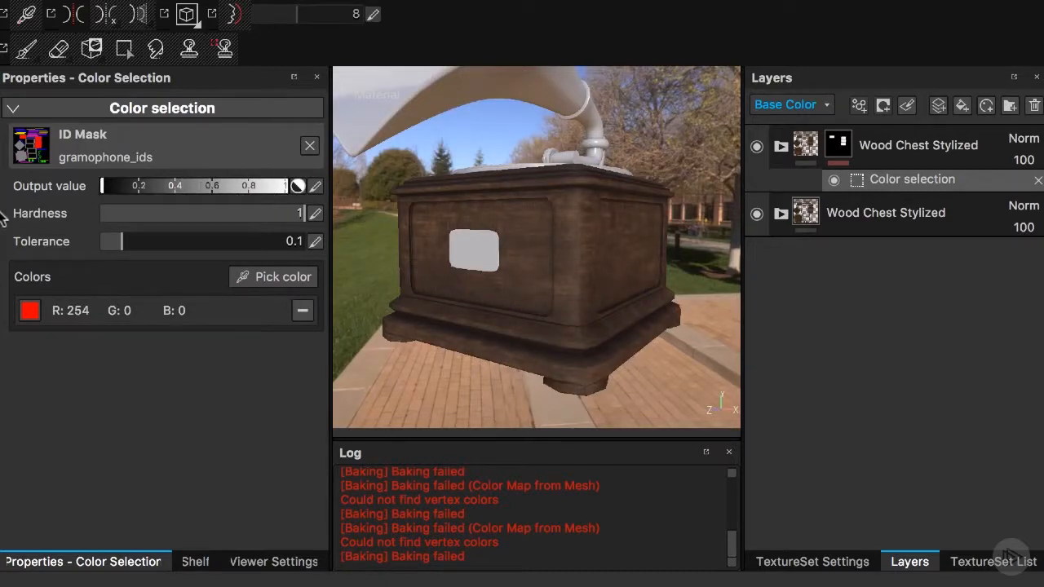
pyautogui.moveTo(148, 194); pyautogui.dragTo(471, 163)
pyautogui.click(757, 148)
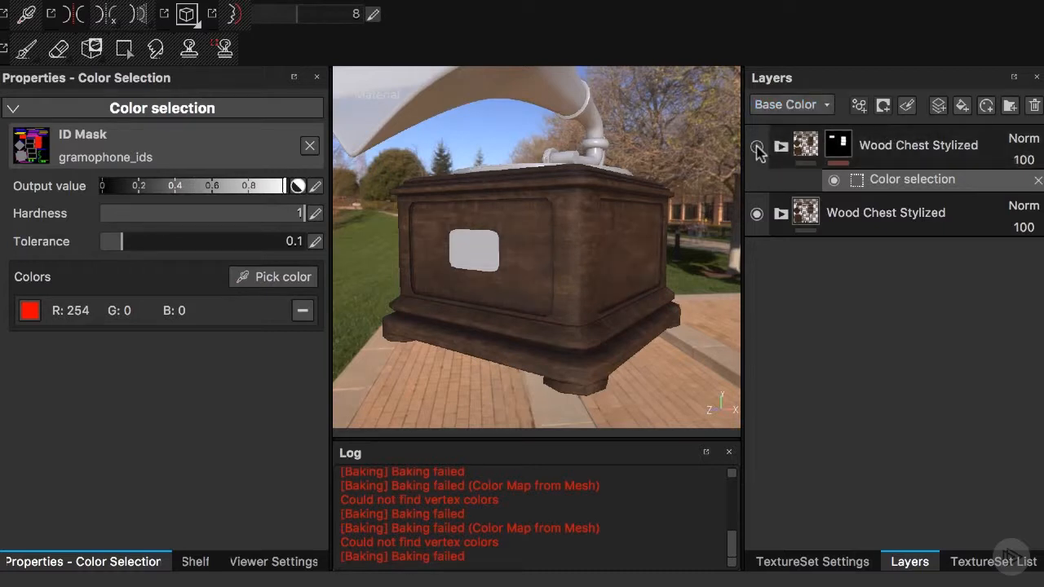
pyautogui.click(757, 147)
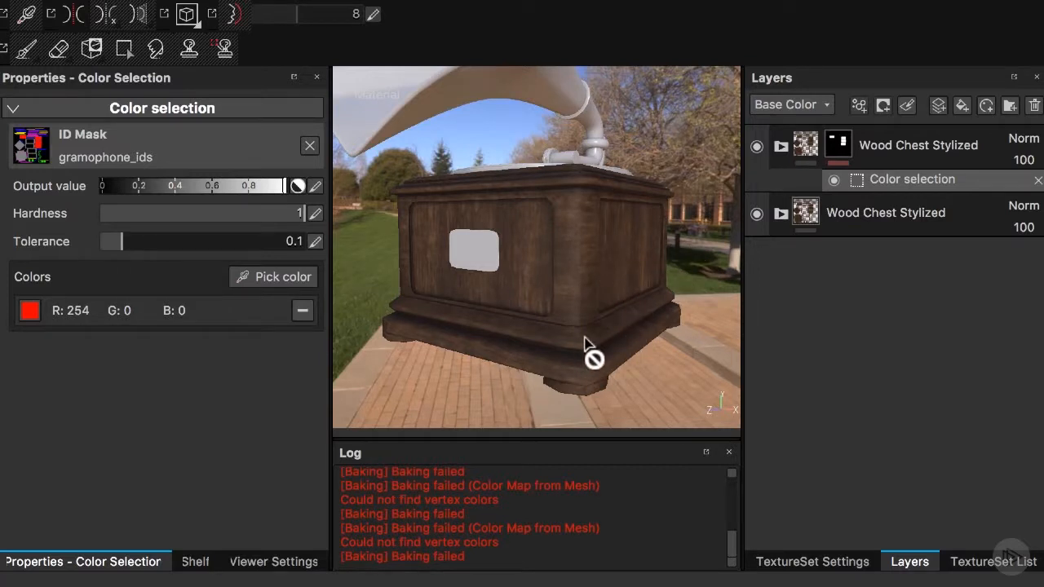
pyautogui.moveTo(642, 309)
pyautogui.keyDown('alt'); pyautogui.mouseDown()
pyautogui.moveTo(652, 315)
pyautogui.moveTo(641, 321)
pyautogui.mouseUp(); pyautogui.keyUp('alt')
# Search the materials for "plas" and add Plastic Glossy Pure above the wood groups in the layer stack.
pyautogui.click(192, 563)
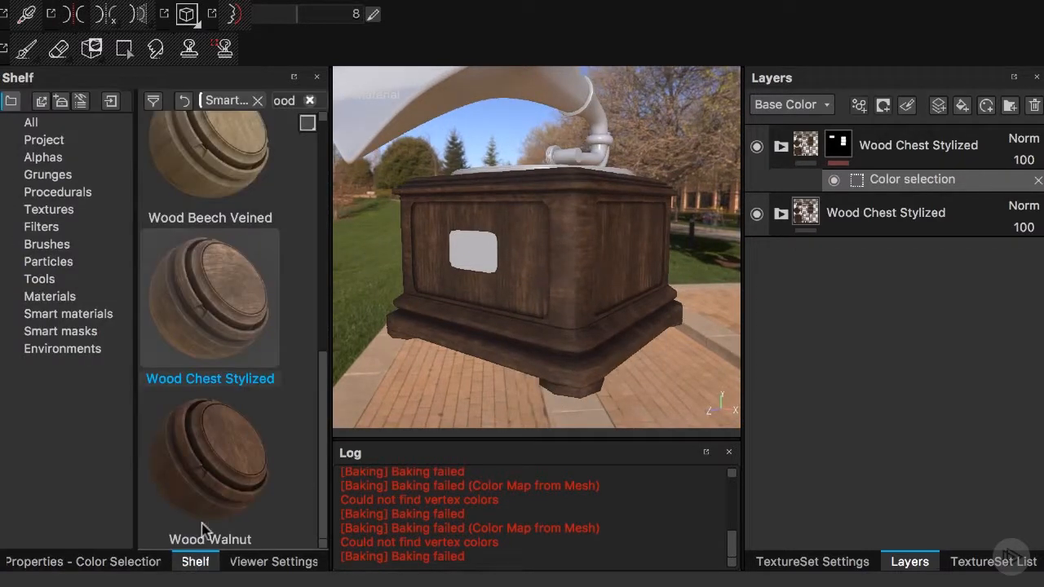
pyautogui.click(54, 298)
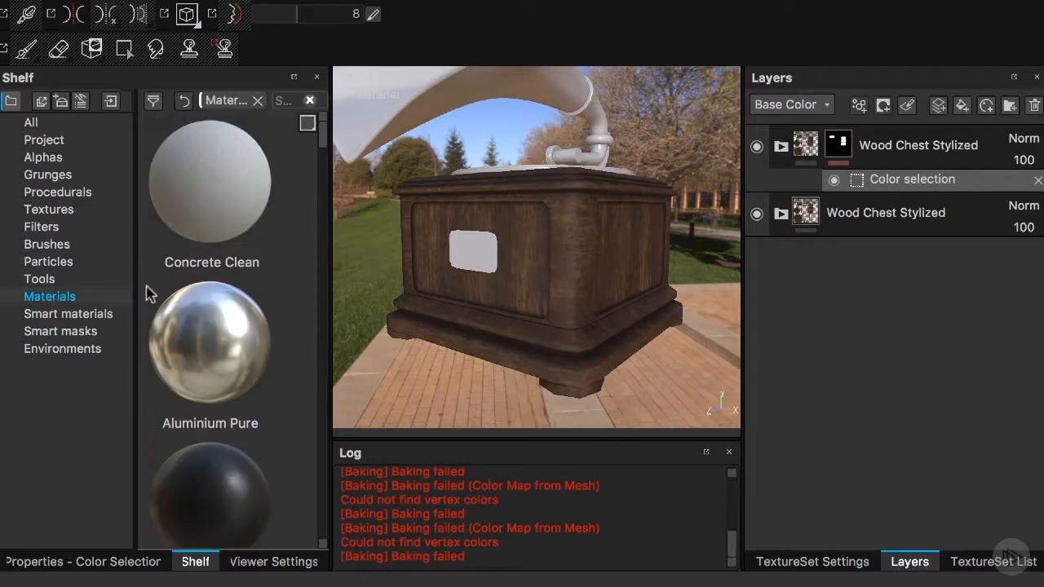
pyautogui.click(285, 91)
pyautogui.write('plas')
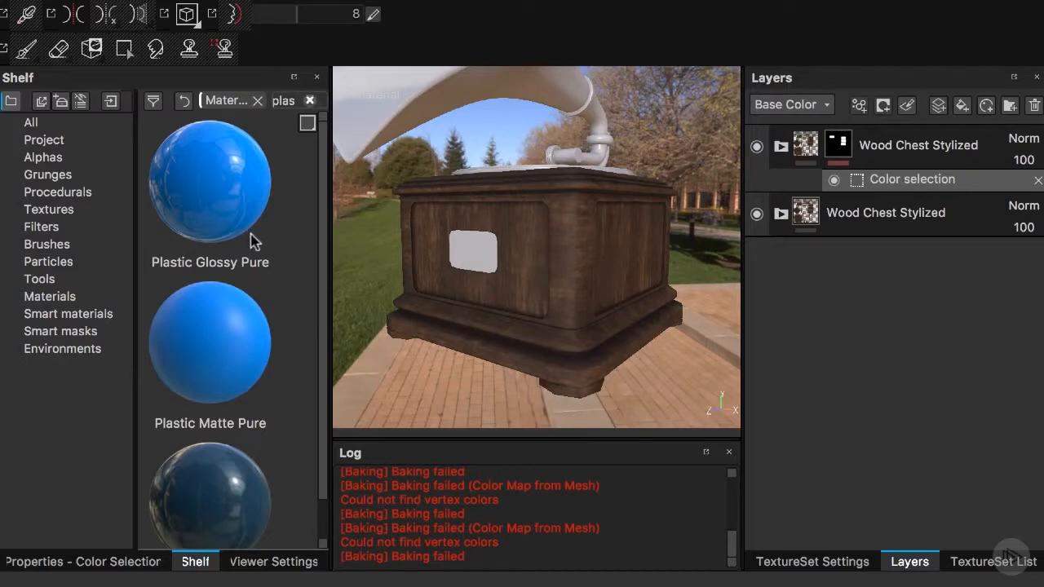
pyautogui.moveTo(205, 184); pyautogui.dragTo(755, 123)
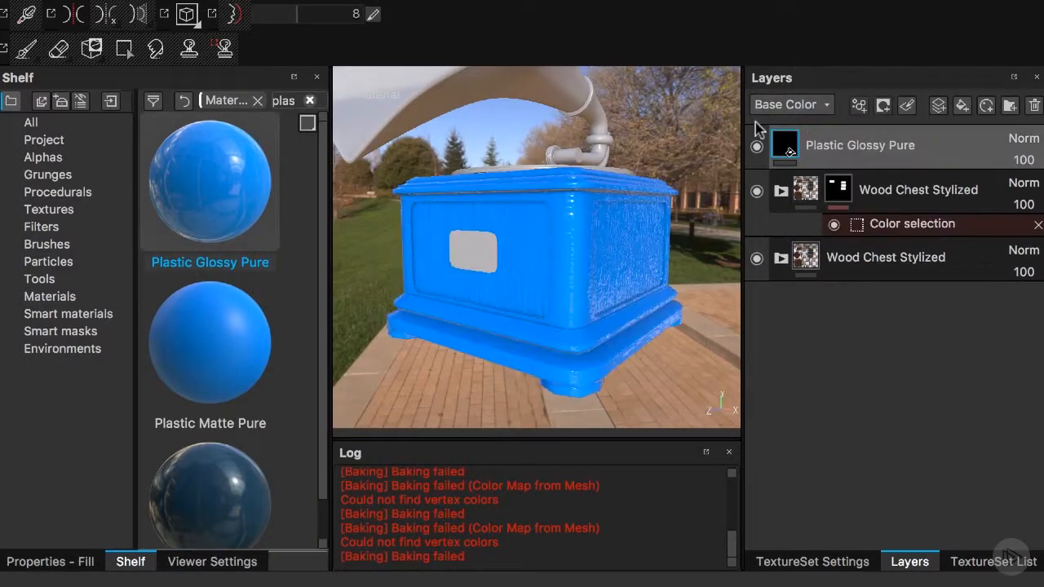
# Disable the Height channel's blending on both Wood Chest Stylized groups.
pyautogui.moveTo(866, 270); pyautogui.dragTo(807, 197)
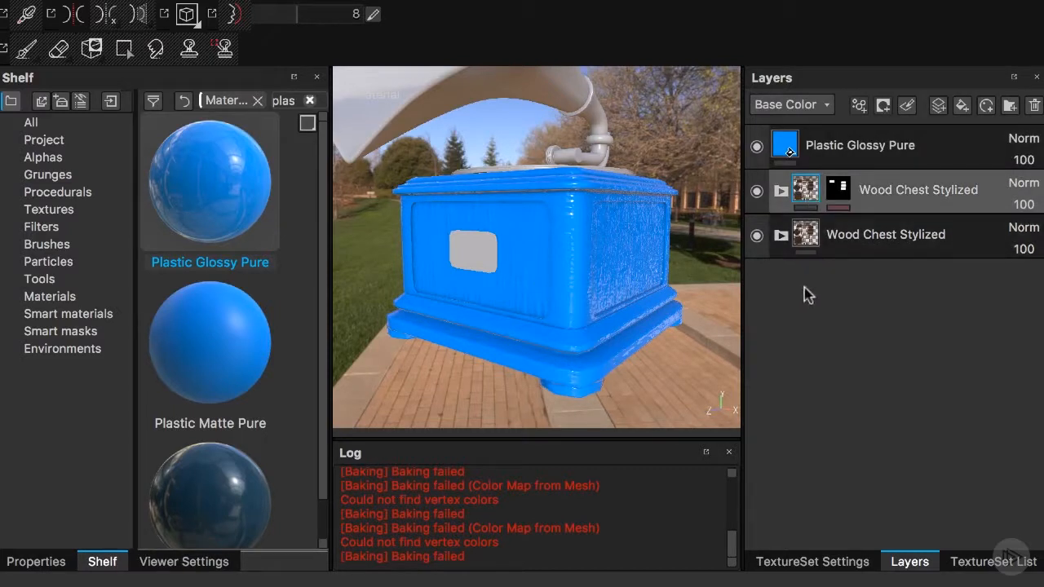
pyautogui.click(825, 104)
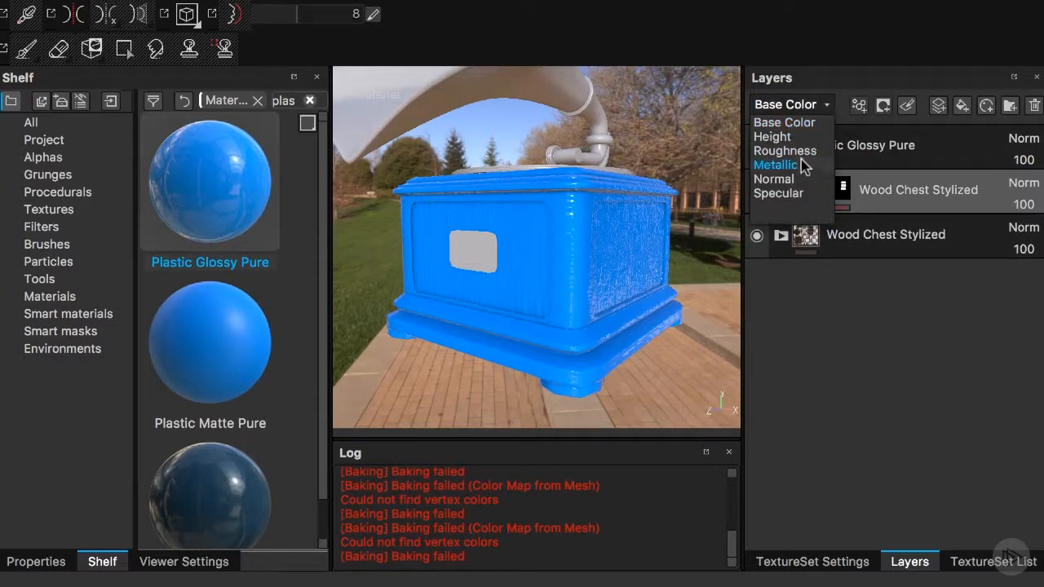
pyautogui.click(788, 140)
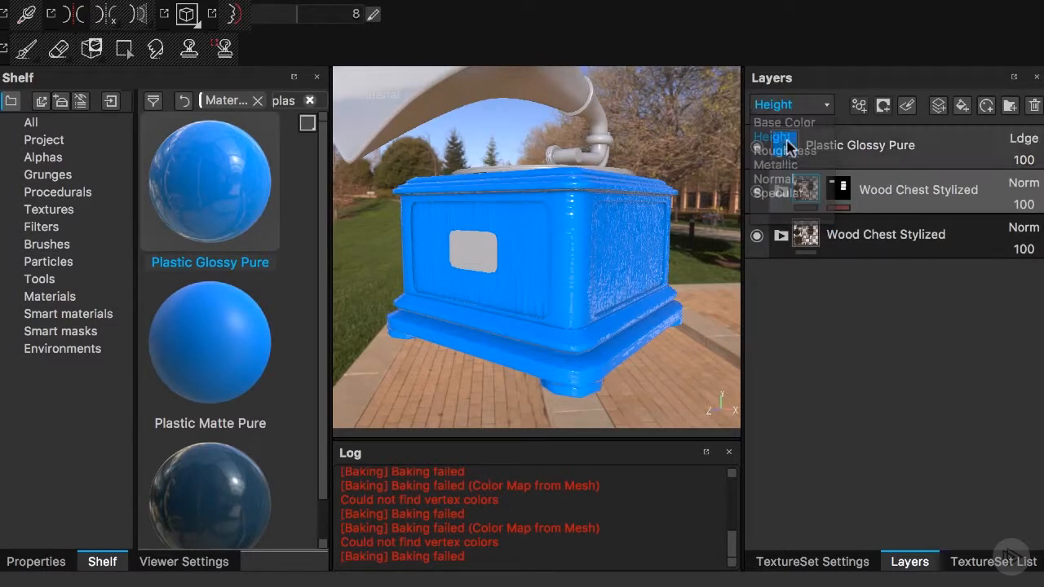
pyautogui.click(1020, 184)
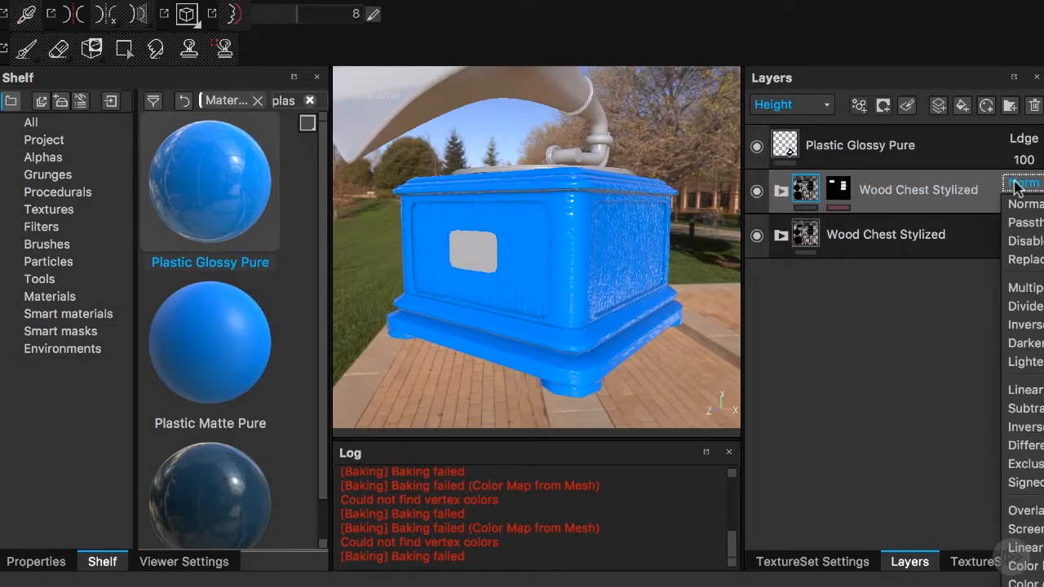
pyautogui.click(1022, 240)
pyautogui.click(810, 235)
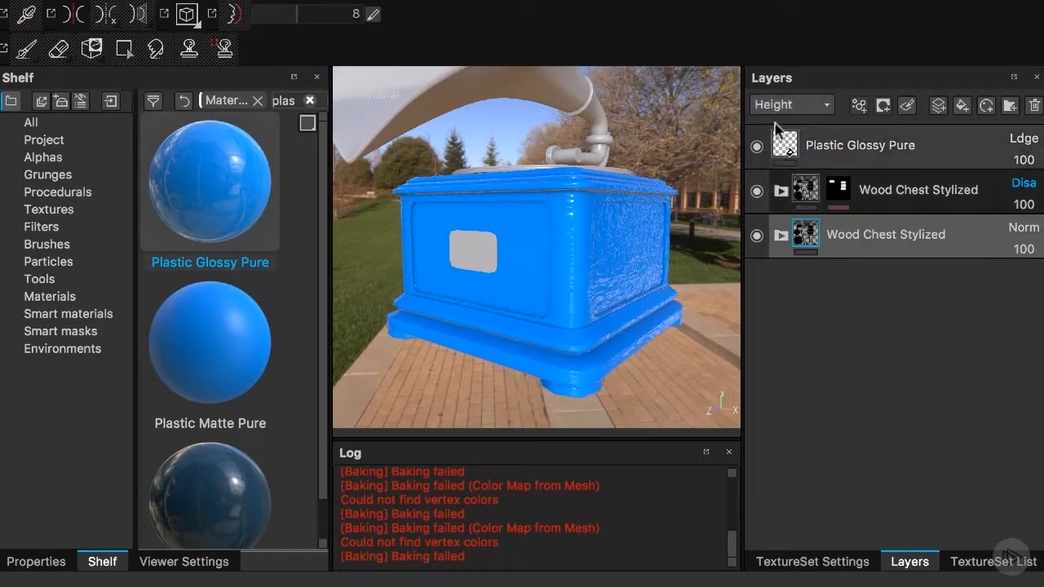
pyautogui.click(1023, 228)
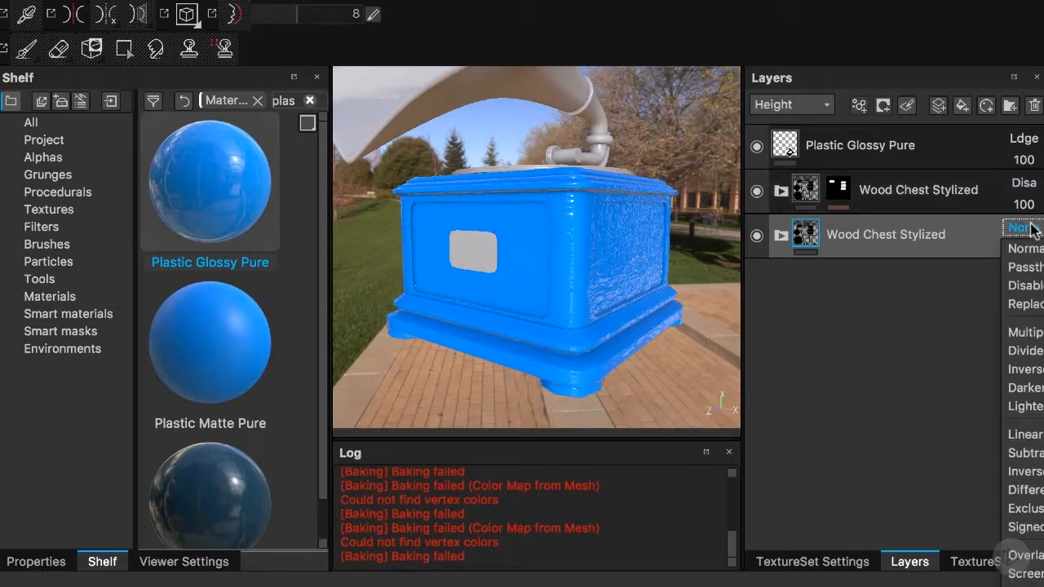
pyautogui.click(1025, 286)
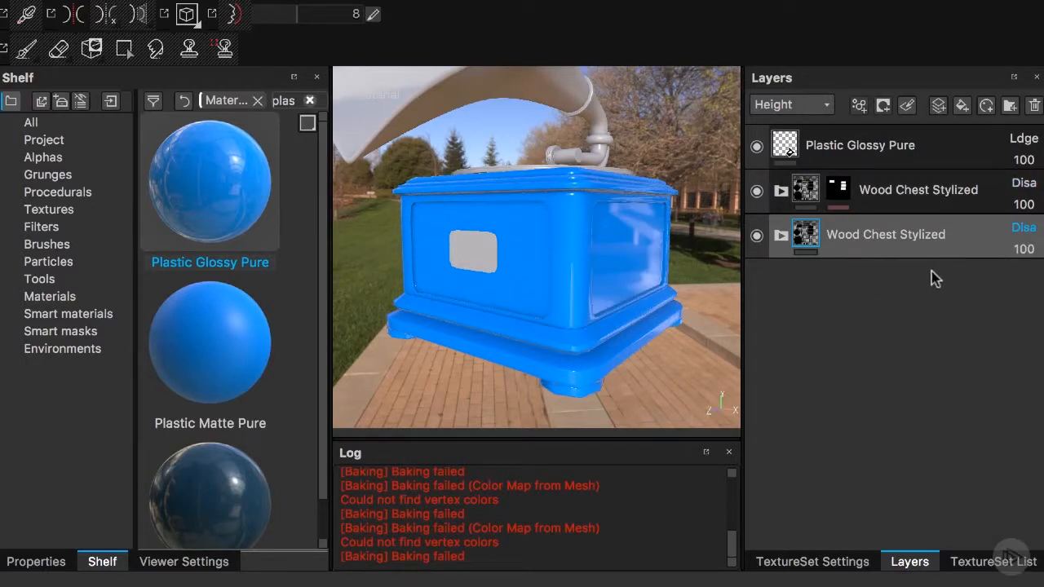
# Disable the Base Color channel's blending on the Plastic Glossy Pure layer and check the varnished wood on the box.
pyautogui.click(807, 145)
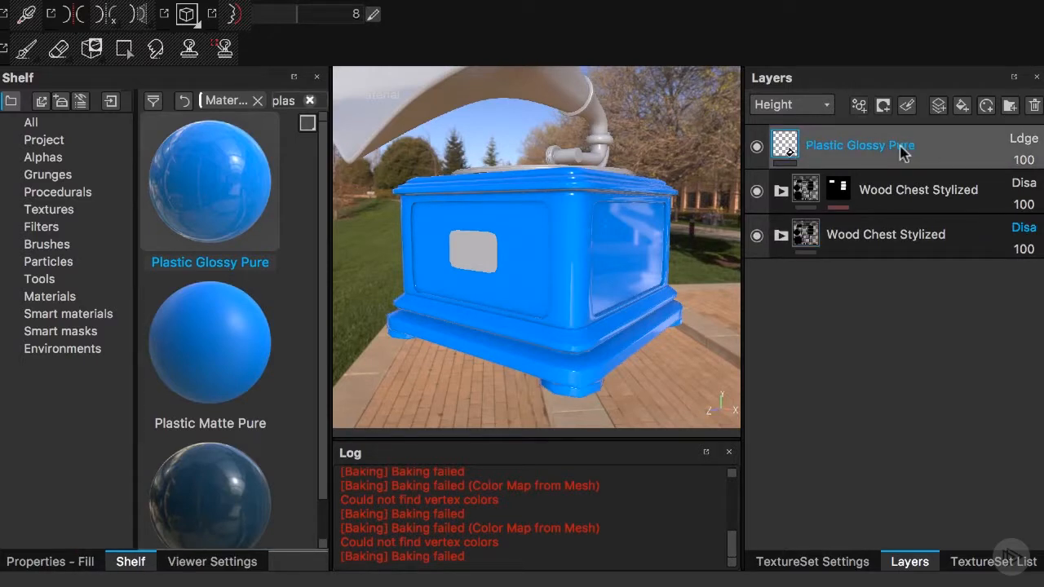
pyautogui.click(808, 106)
pyautogui.click(803, 124)
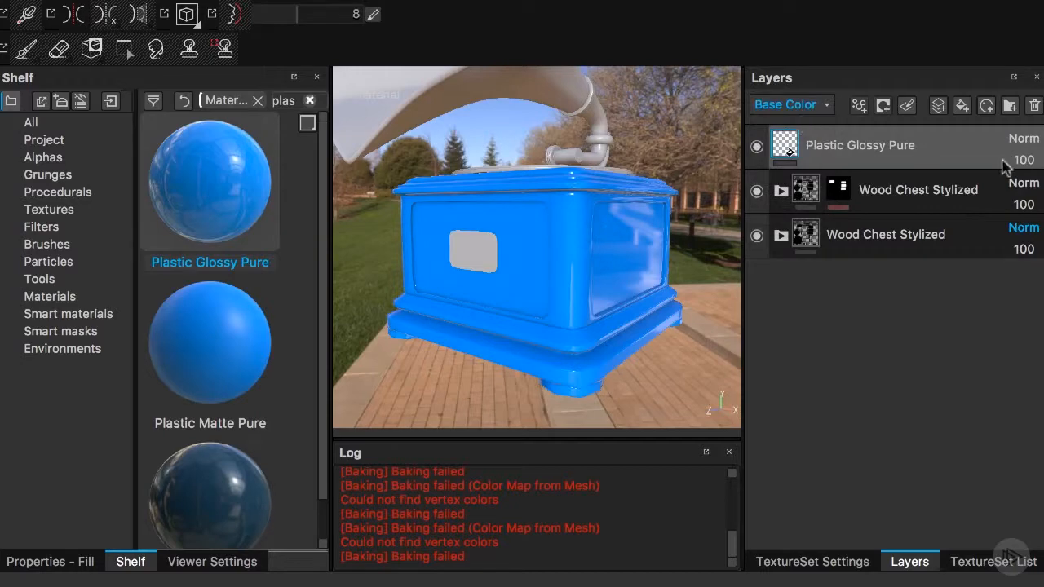
pyautogui.click(1023, 140)
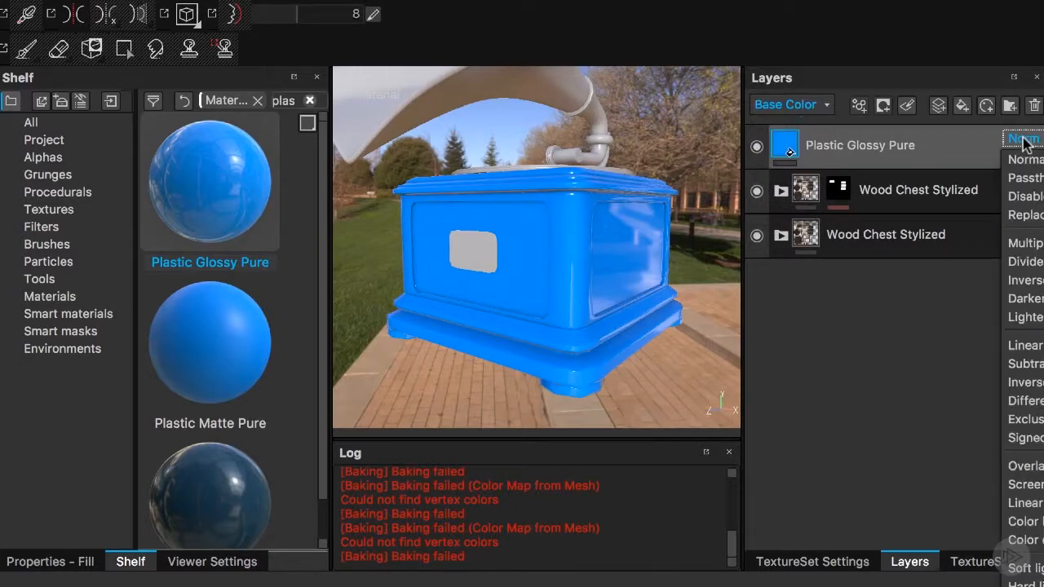
pyautogui.click(1025, 196)
pyautogui.keyDown('alt'); pyautogui.moveTo(657, 356); pyautogui.dragTo(630, 335); pyautogui.keyUp('alt')
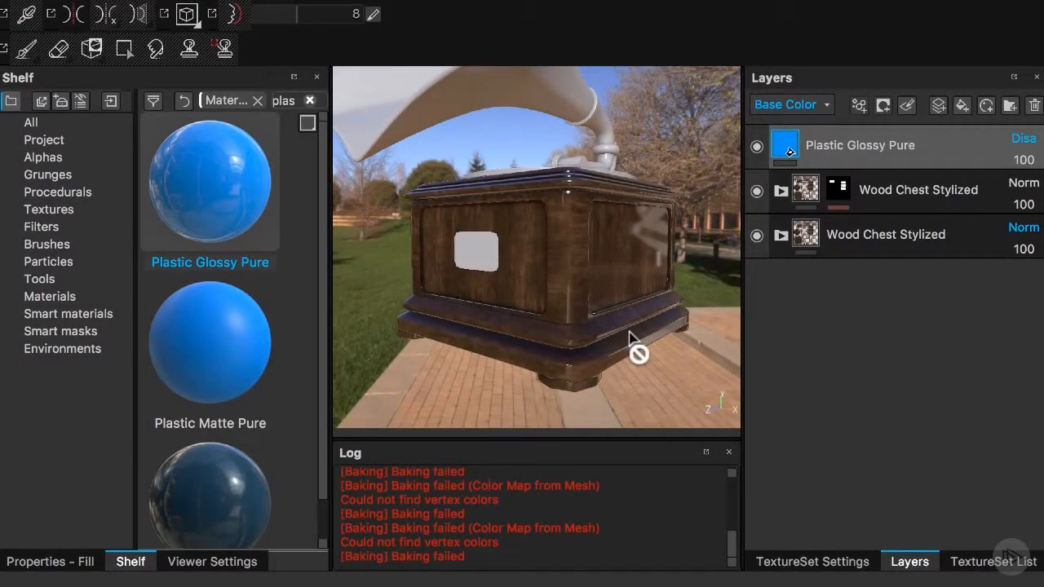
pyautogui.keyDown('alt'); pyautogui.moveTo(637, 359); pyautogui.dragTo(554, 359, button='right'); pyautogui.keyUp('alt')
pyautogui.keyDown('alt'); pyautogui.moveTo(558, 273); pyautogui.dragTo(544, 256, button='middle'); pyautogui.keyUp('alt')
pyautogui.keyDown('alt'); pyautogui.moveTo(540, 261); pyautogui.dragTo(576, 263, button='right'); pyautogui.keyUp('alt')
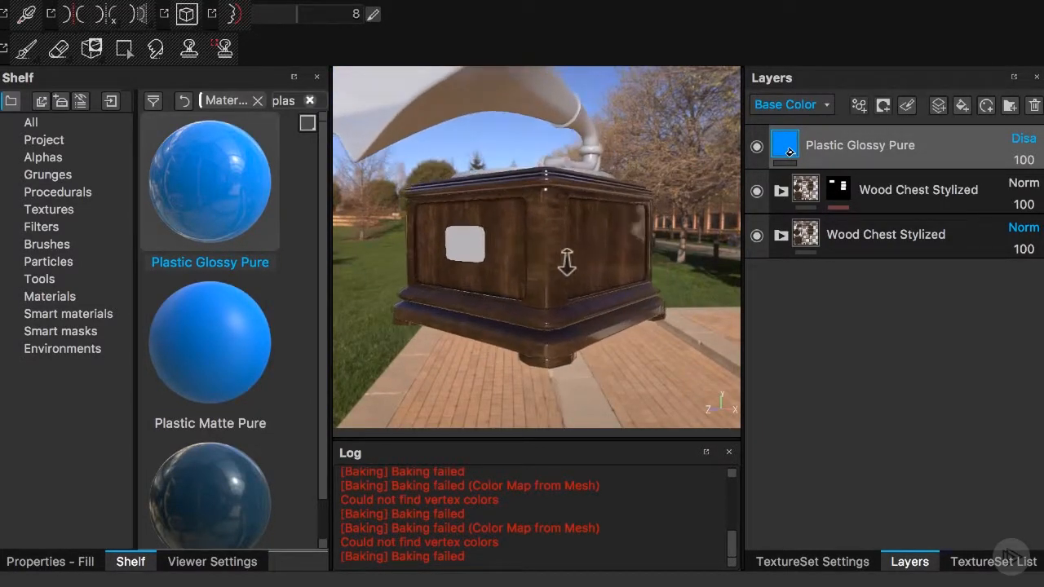
pyautogui.keyDown('alt'); pyautogui.moveTo(659, 347); pyautogui.dragTo(677, 362); pyautogui.keyUp('alt')
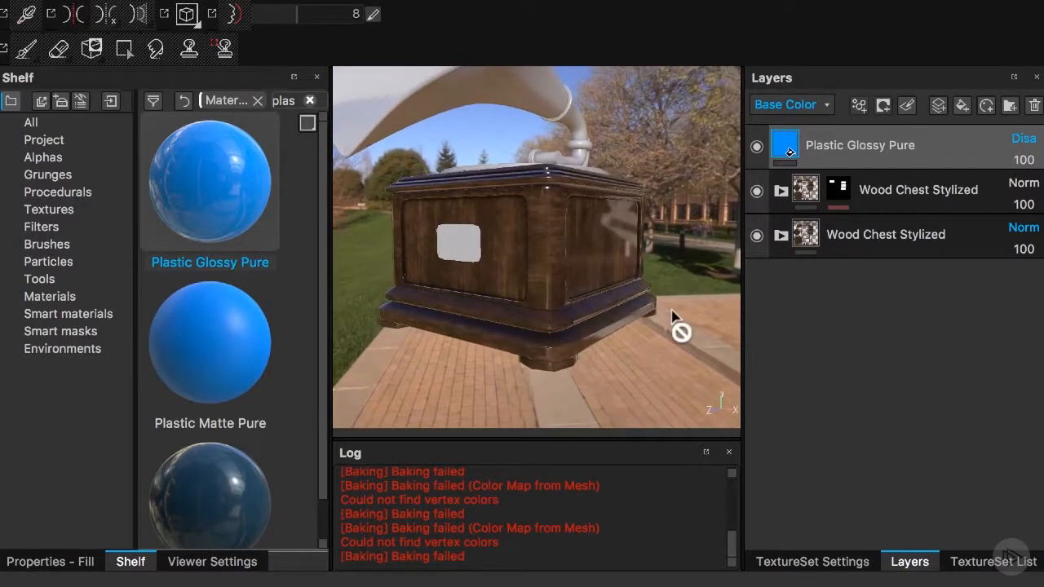